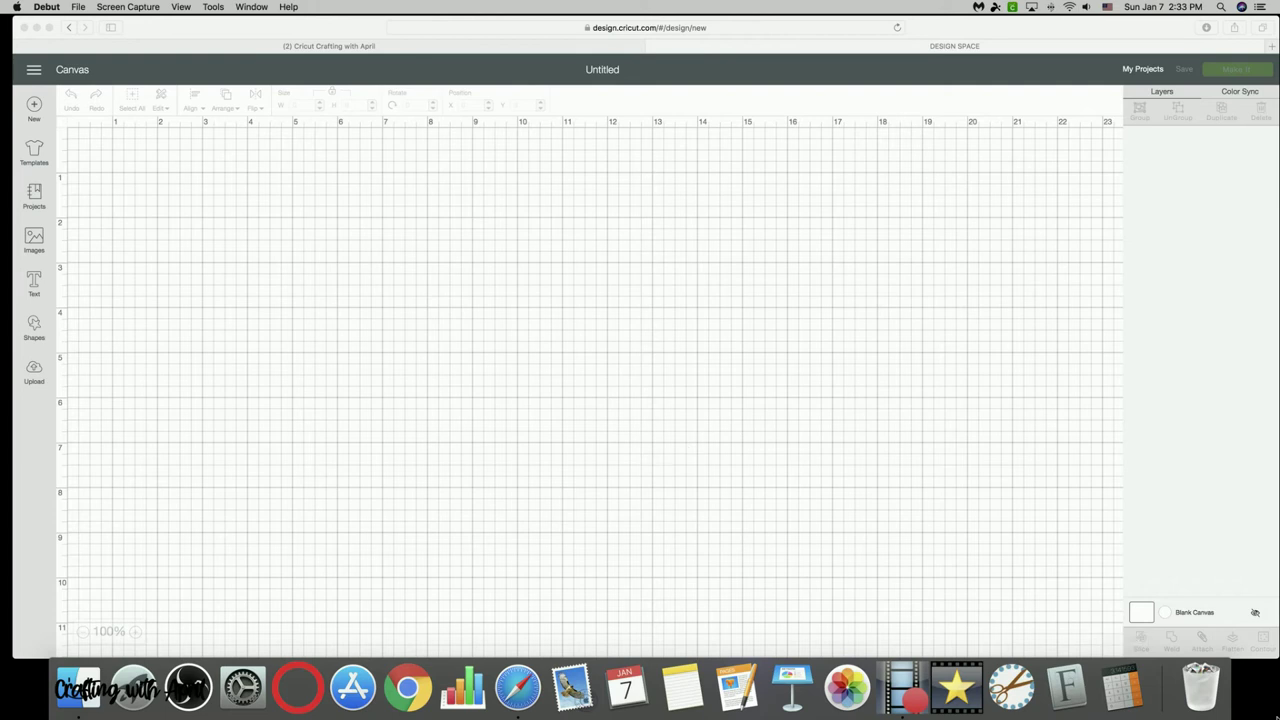
Bring the Safari window with Design Space forward and open the Images library.
left_click(32, 236)
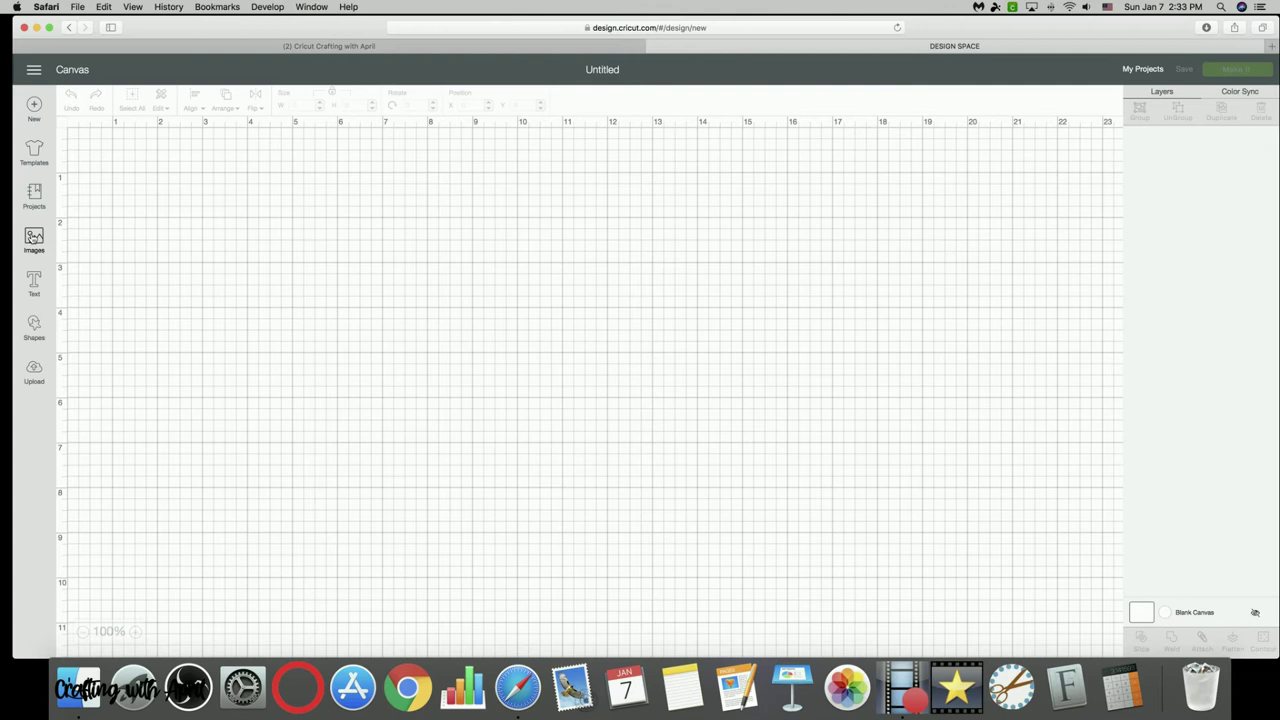
left_click(34, 238)
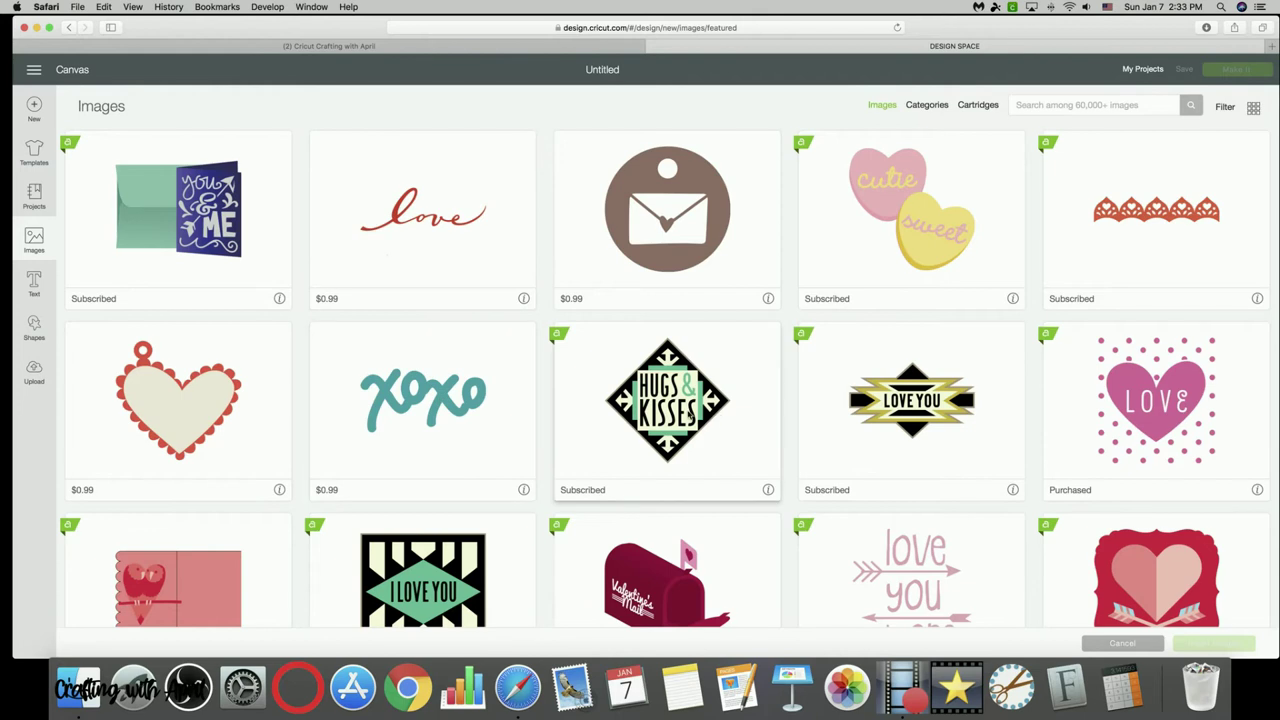
Select the Hugs & Kisses diamond and the polka-dot LOVE heart images.
left_click(688, 412)
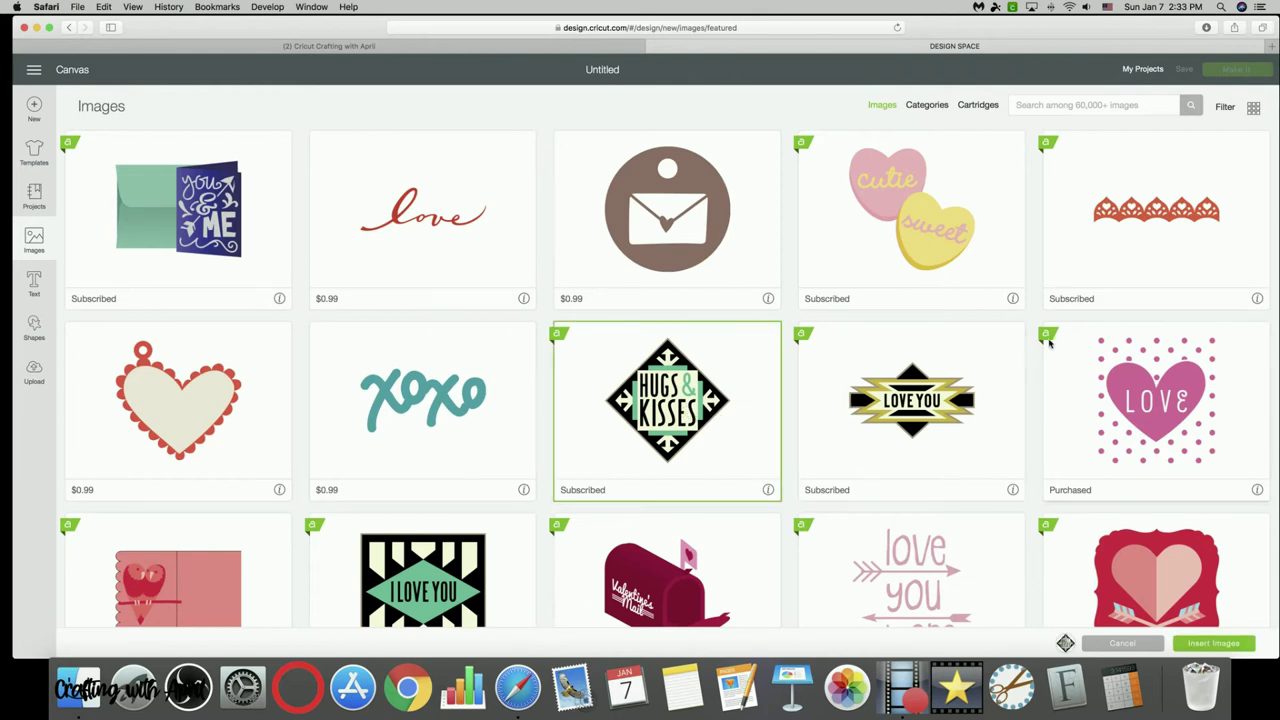
left_click(1089, 405)
scroll(1066, 390, "down", 5)
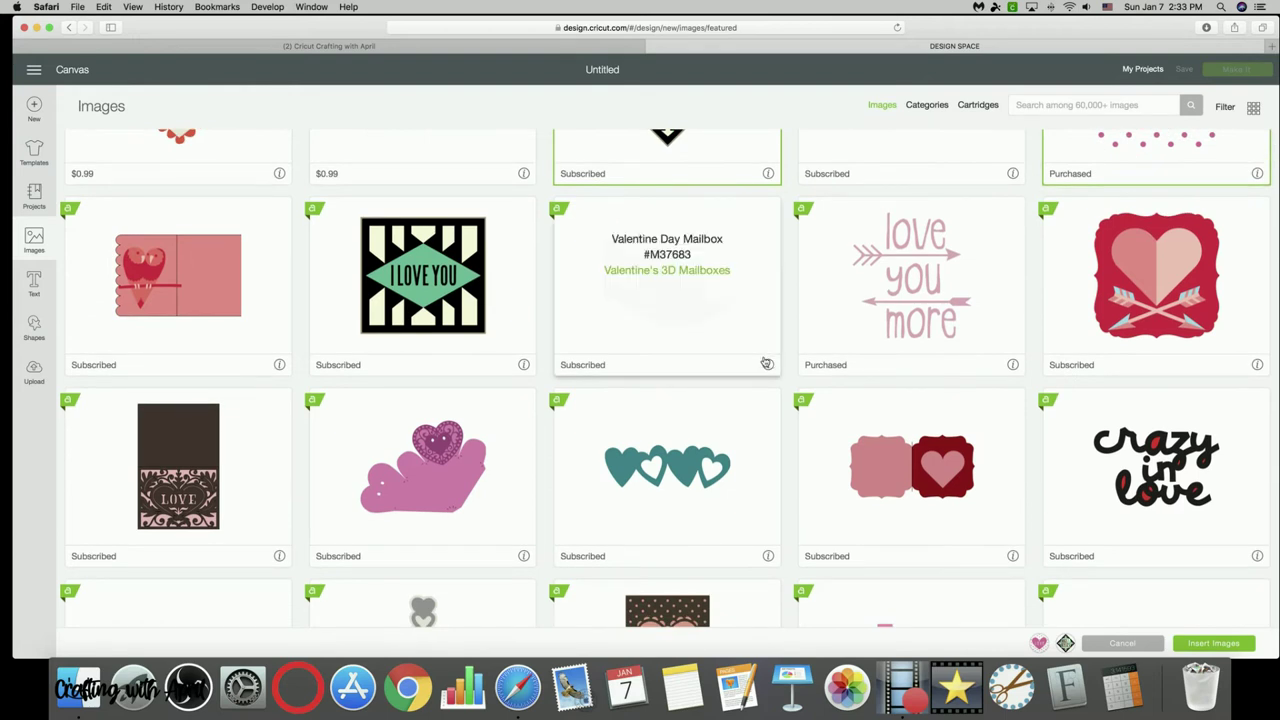
scroll(768, 450, "down", 1)
scroll(769, 452, "down", 5)
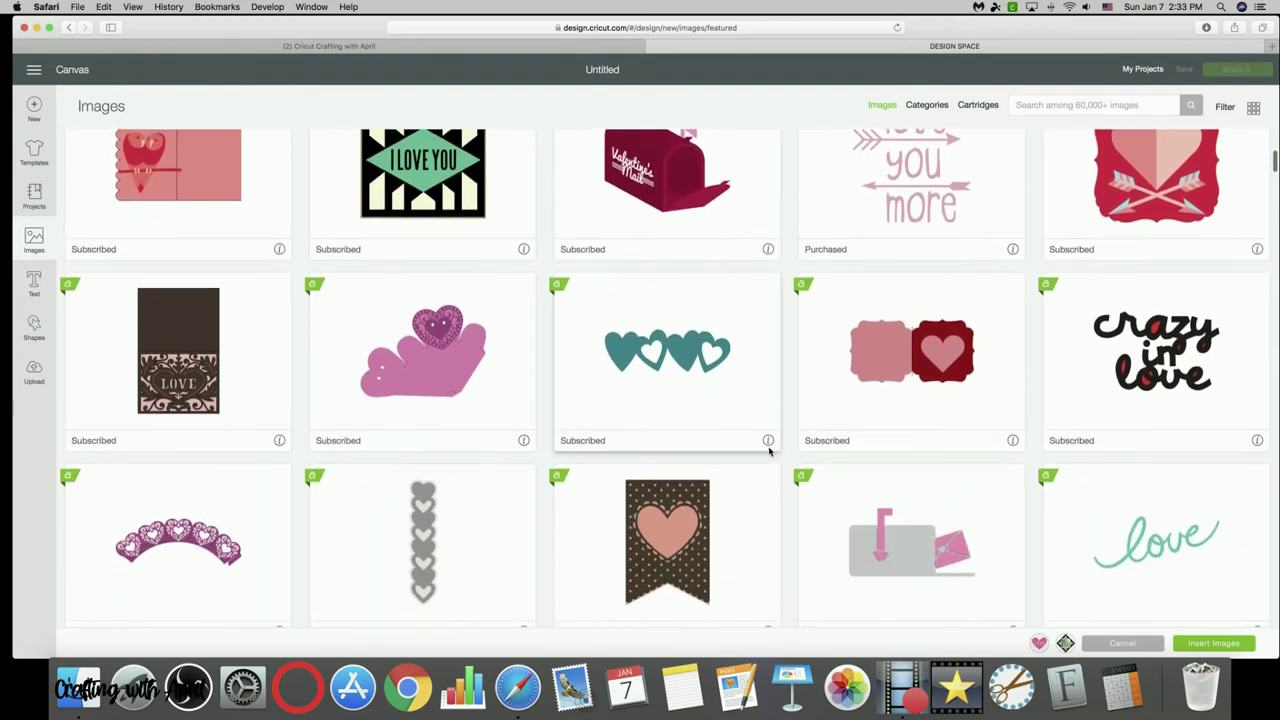
scroll(769, 452, "down", 5)
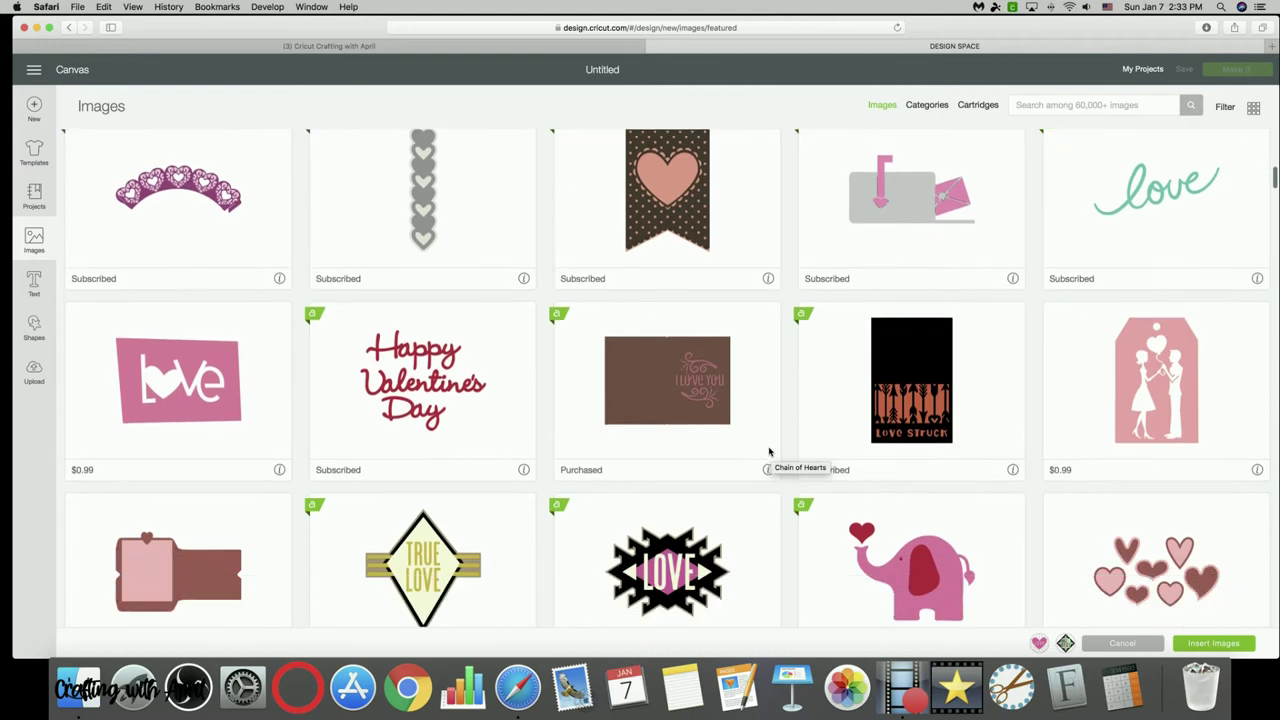
scroll(766, 452, "down", 6)
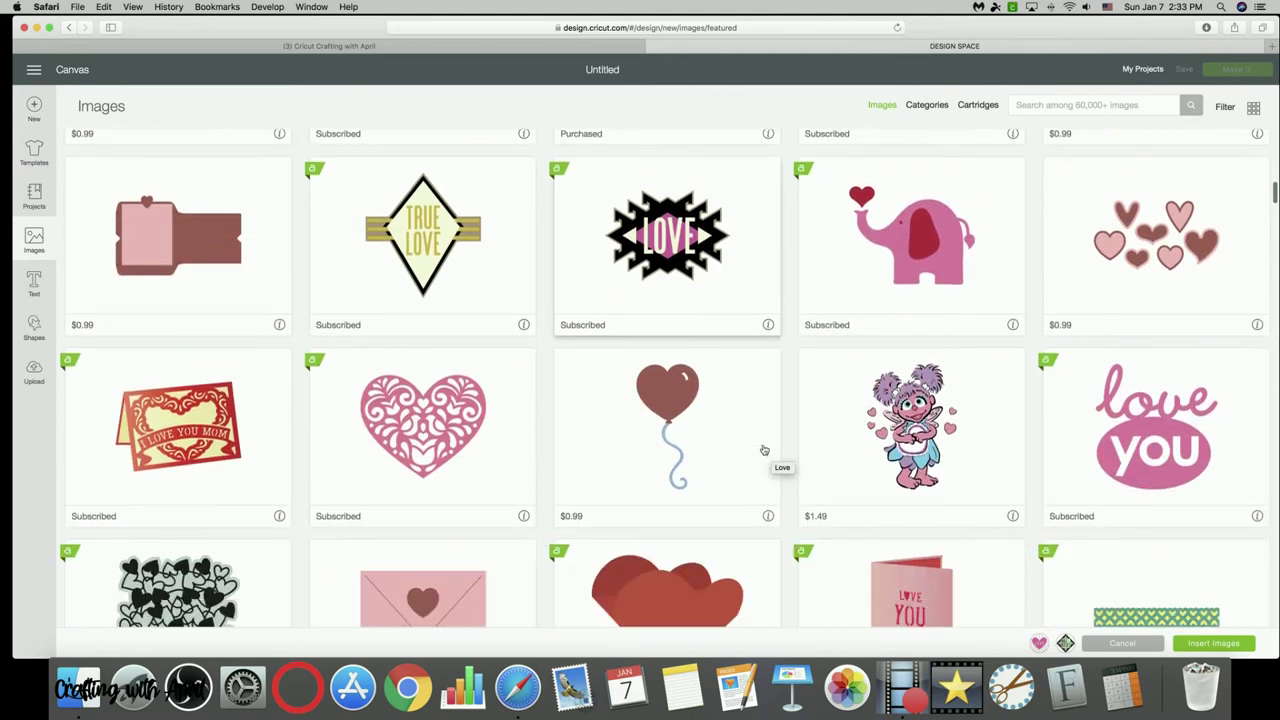
scroll(769, 452, "up", 4)
scroll(769, 452, "up", 4)
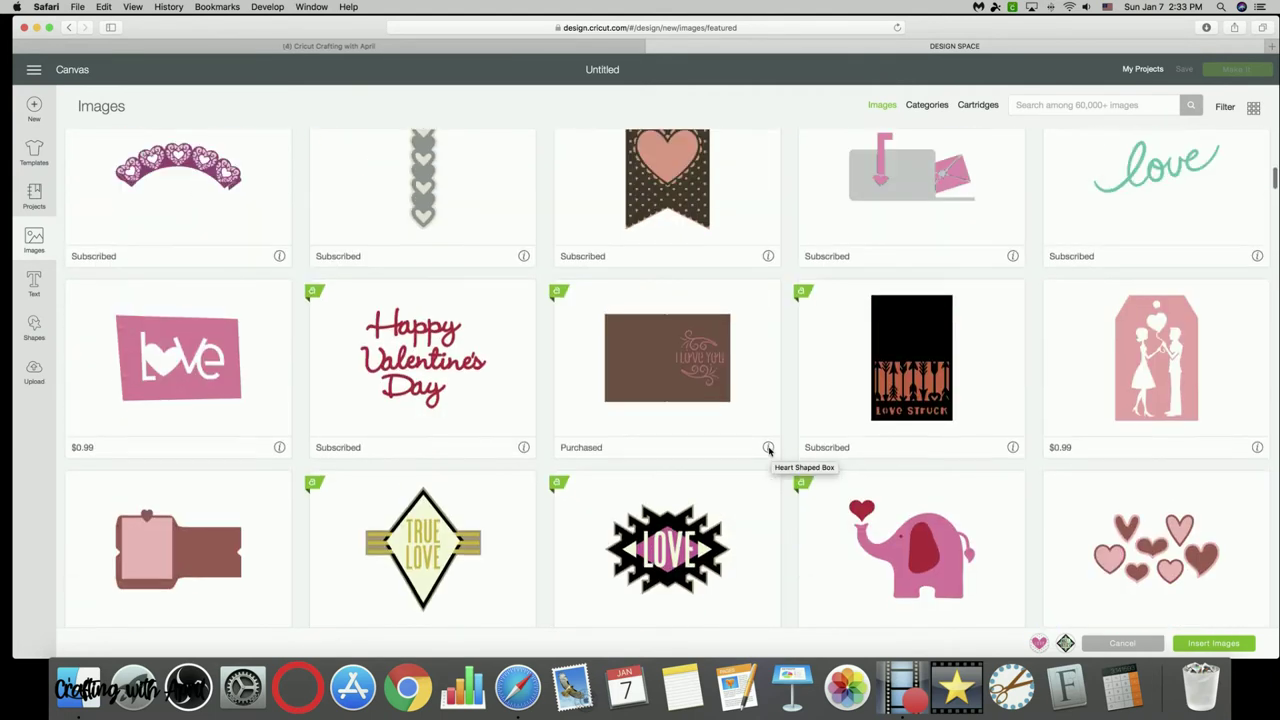
Filter the library to Free images, add the grey Love heart, and insert all three.
left_click(1031, 103)
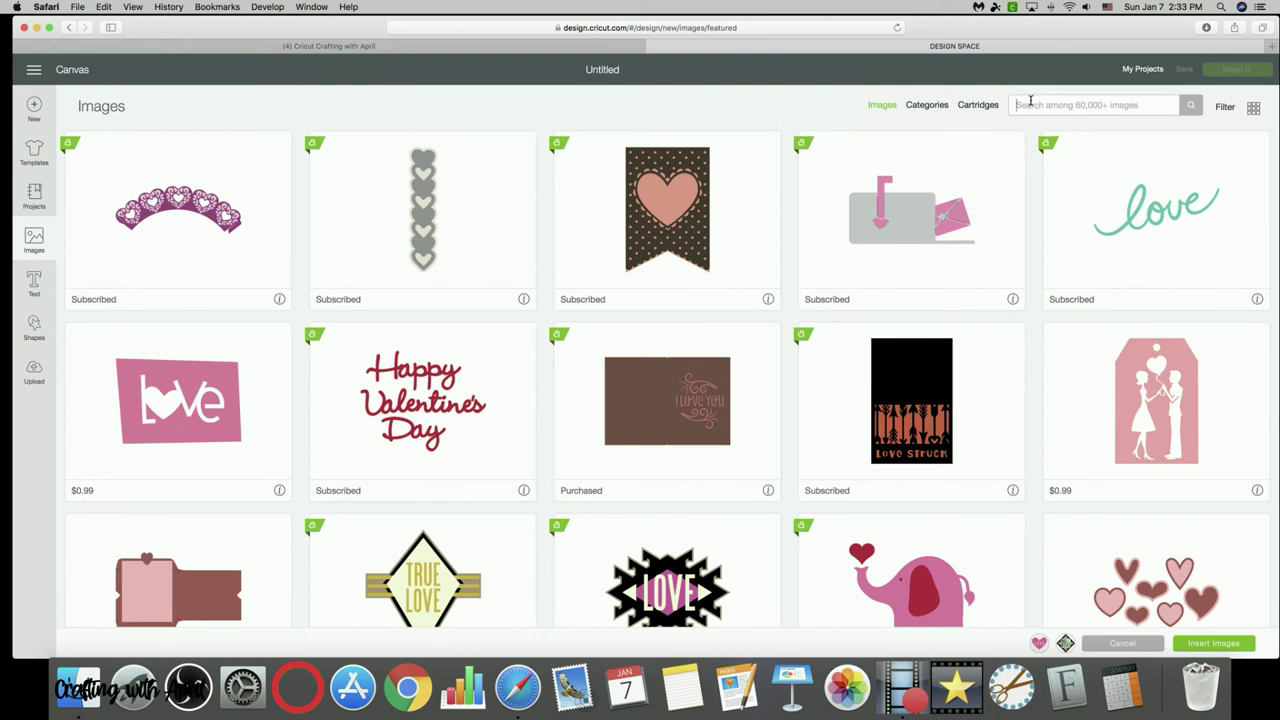
left_click(1226, 107)
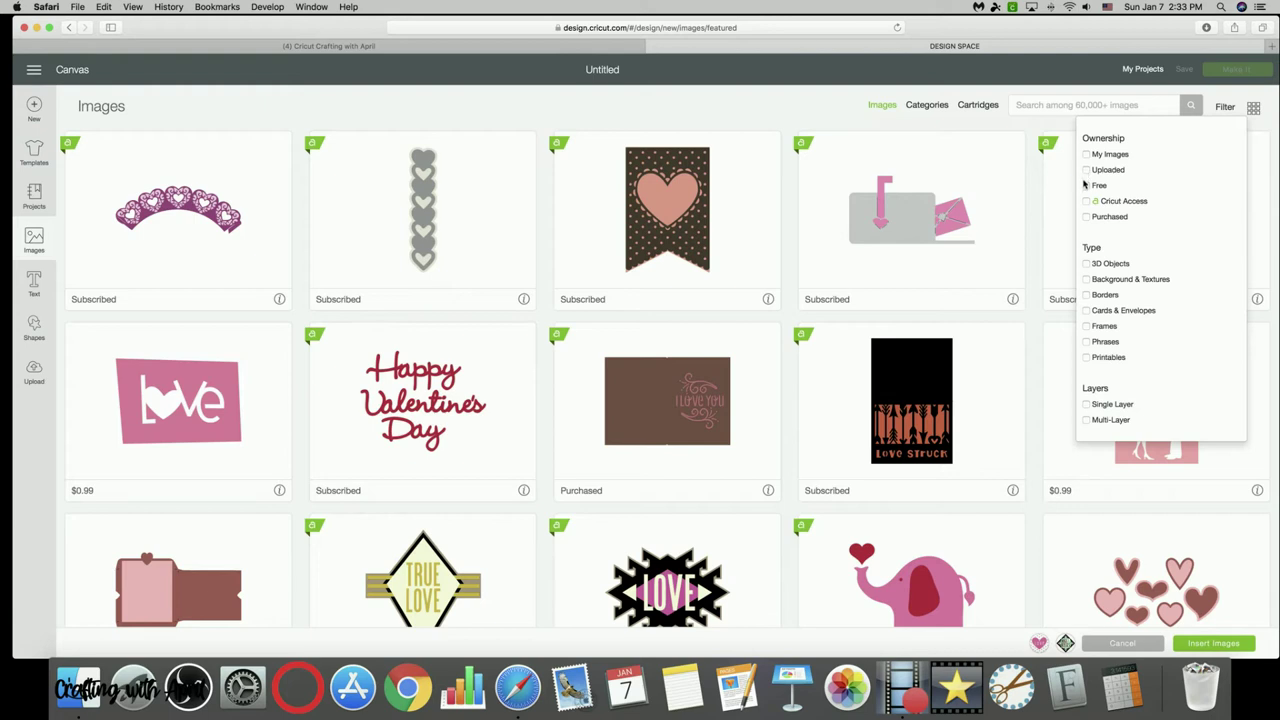
left_click(1086, 185)
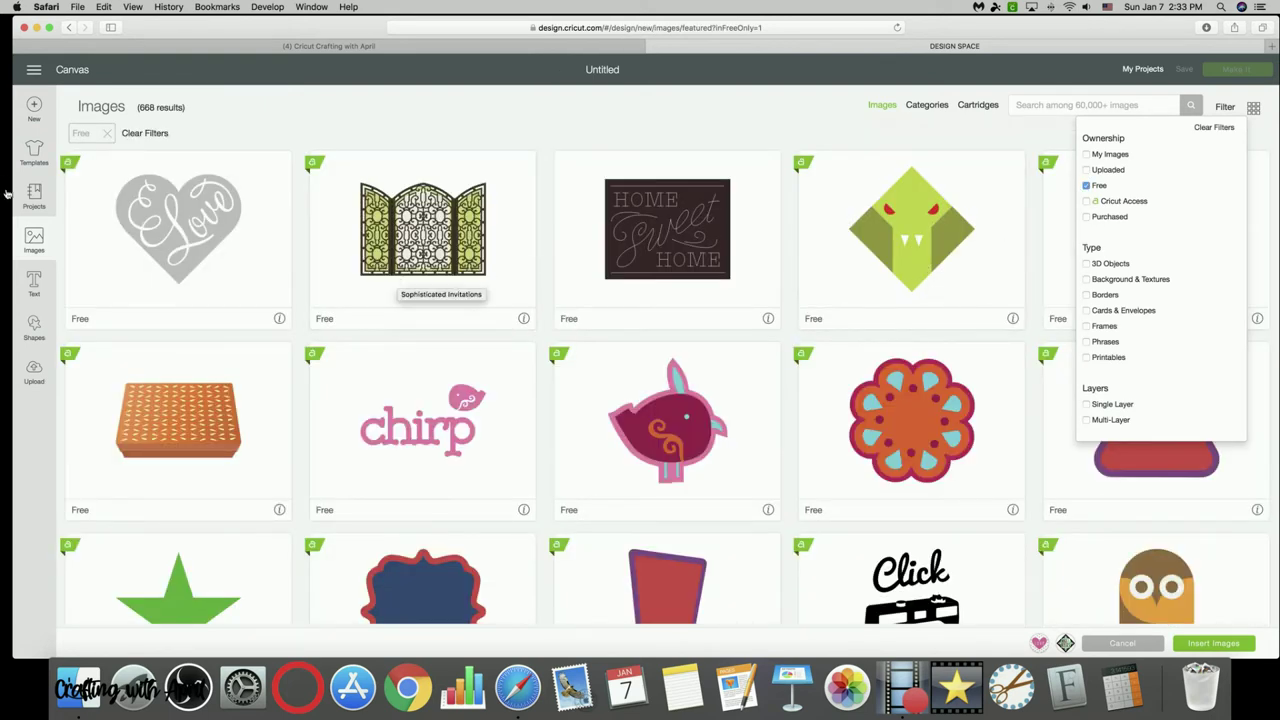
left_click(135, 219)
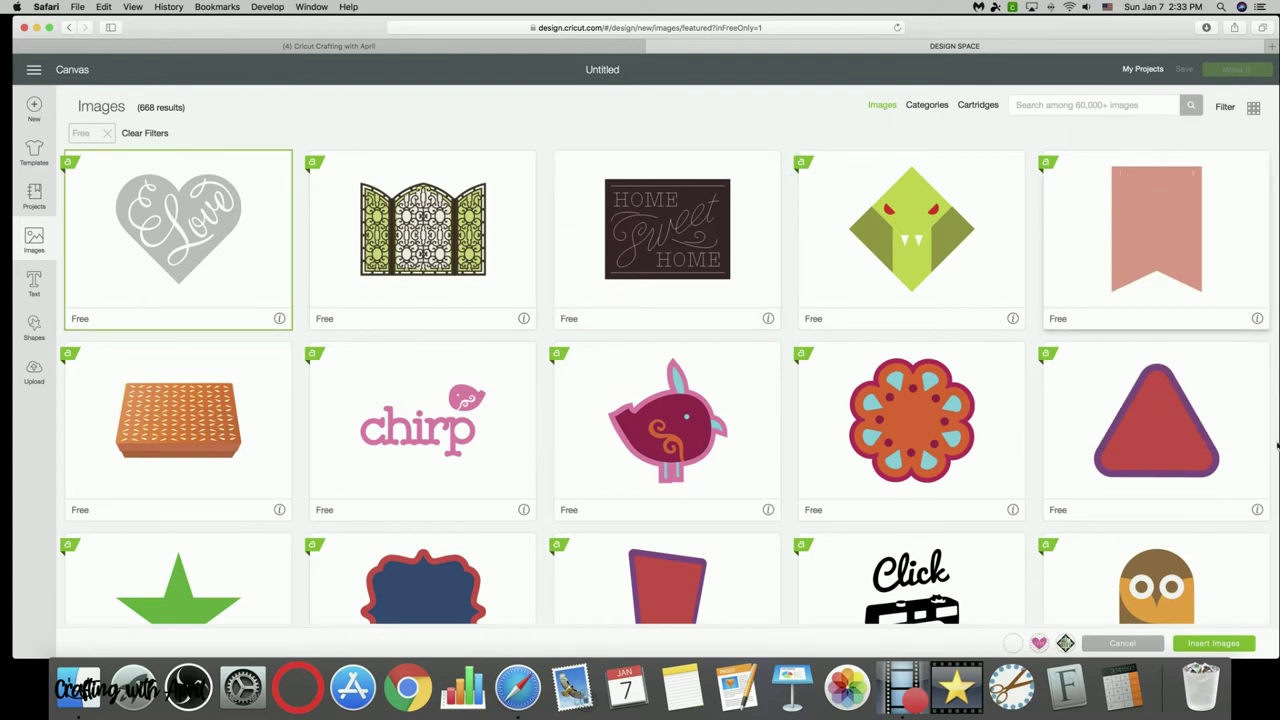
left_click(1218, 650)
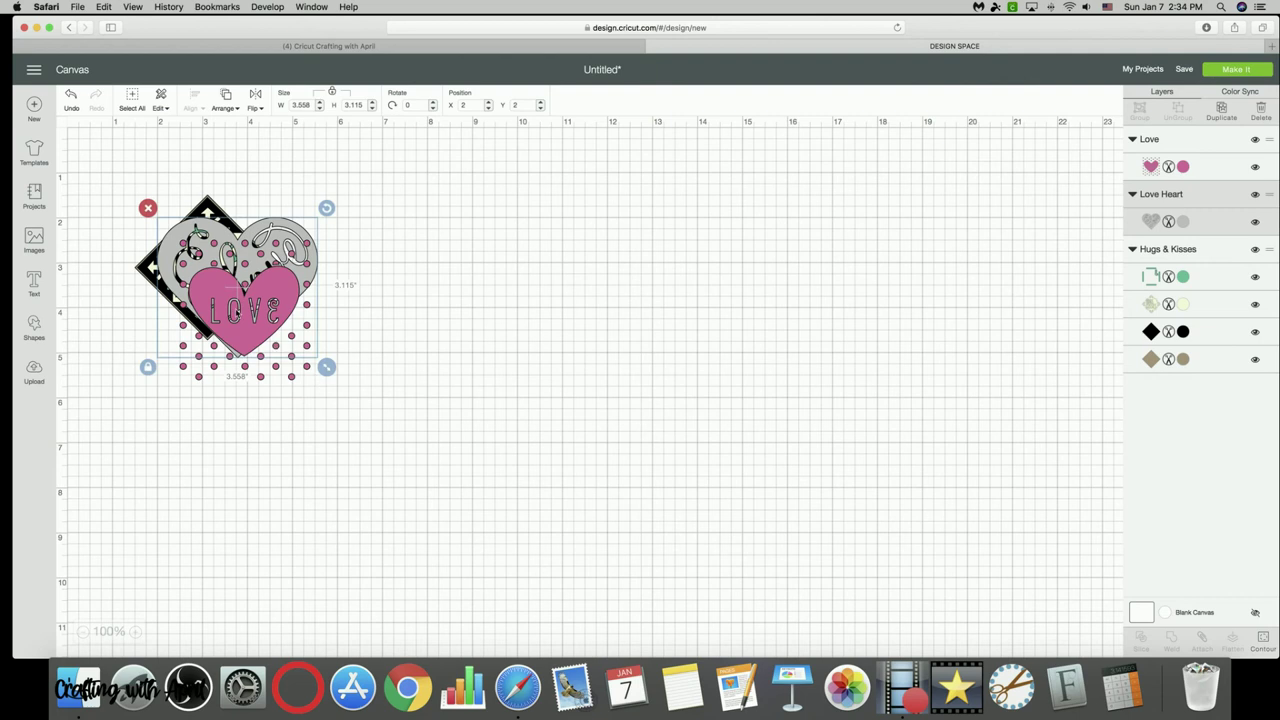
Drag the grey Love heart and Hugs & Kisses diamond away from the pink LOVE heart.
left_click_drag(265, 313, 404, 464)
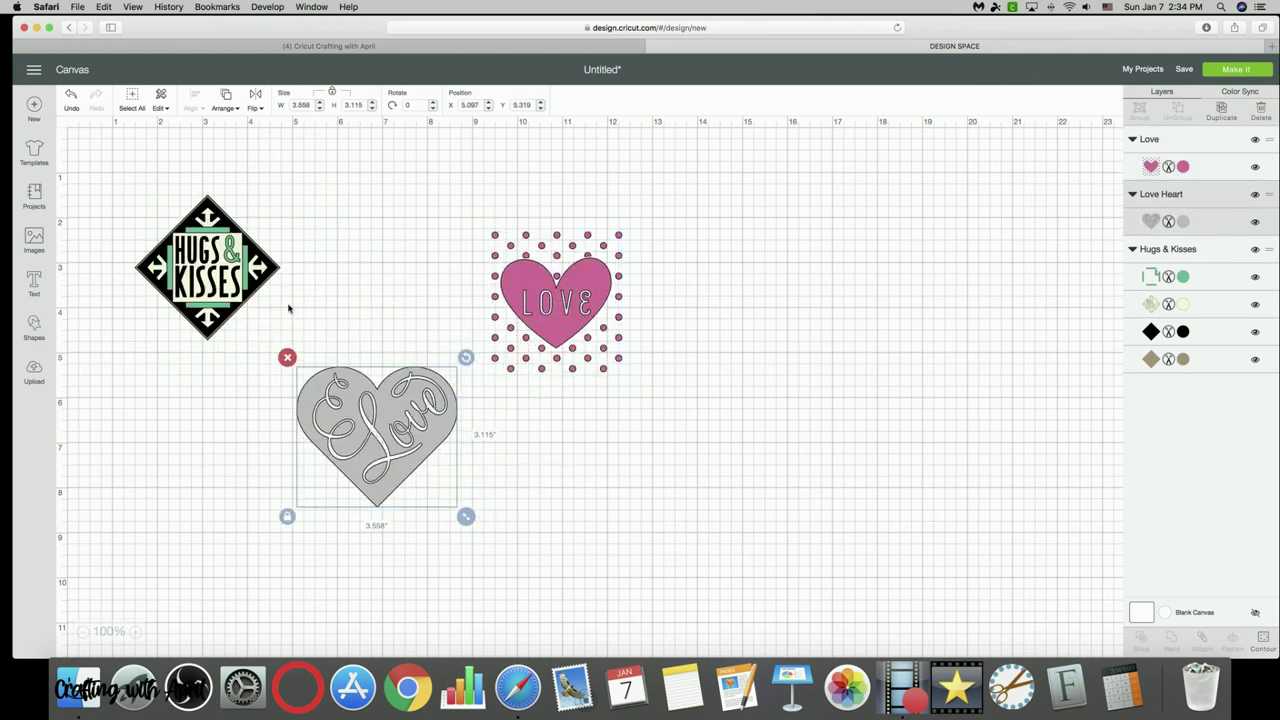
left_click_drag(249, 282, 359, 292)
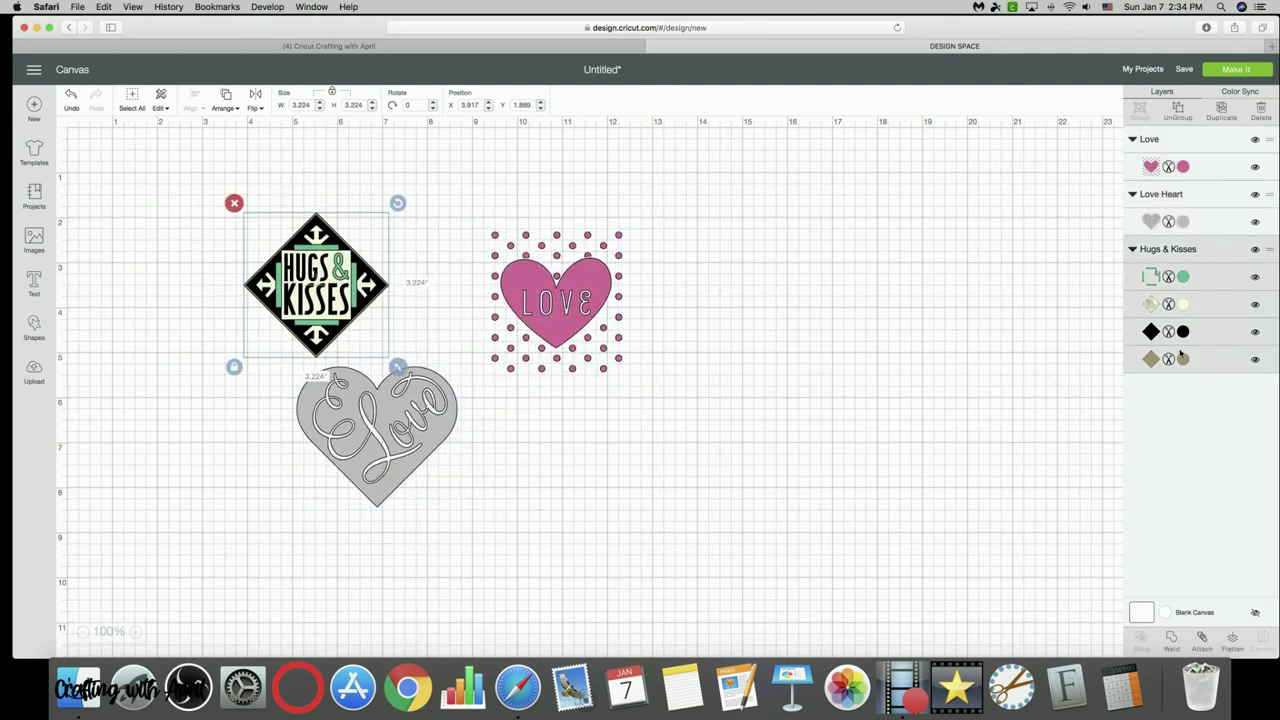
left_click(597, 281)
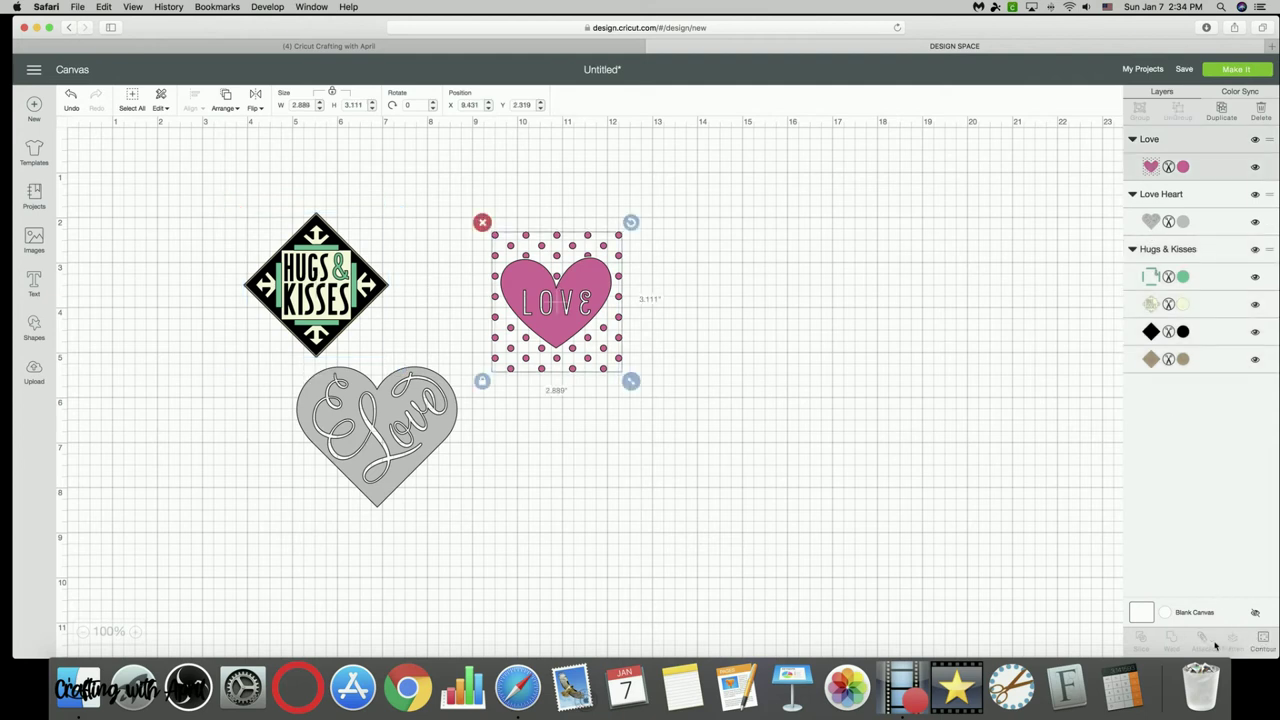
left_click(686, 235)
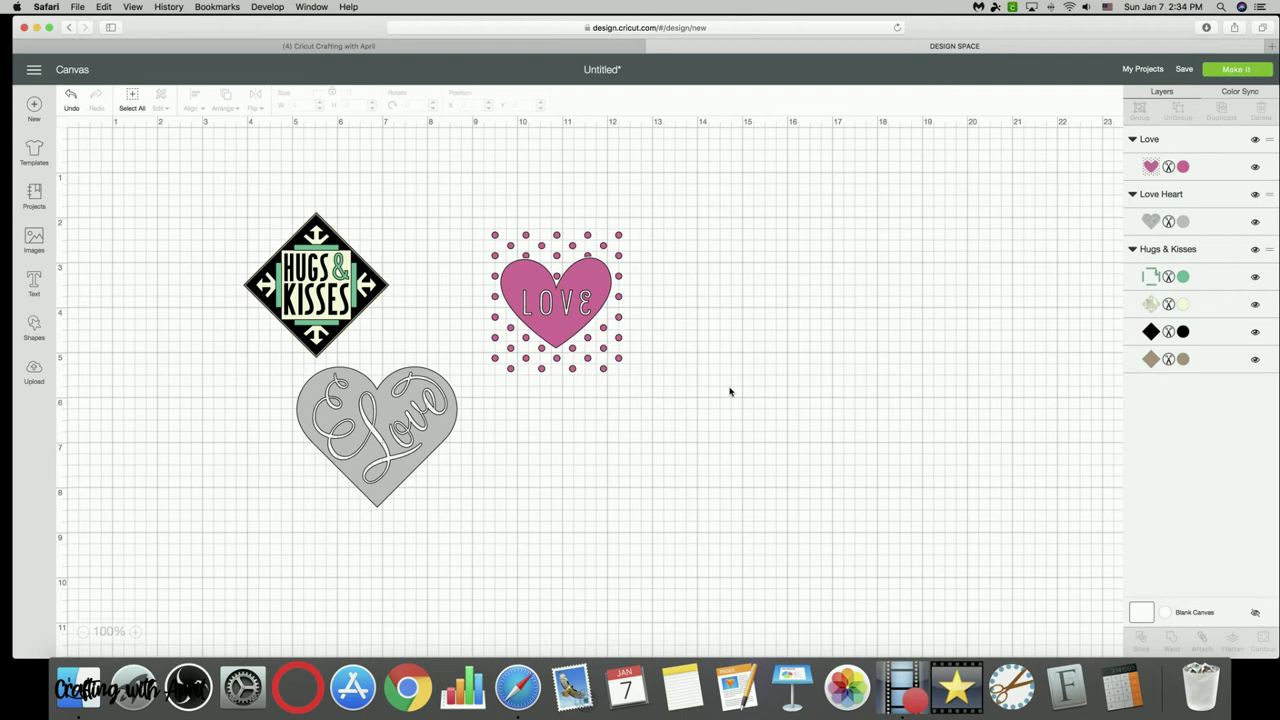
key("super+shift+4")
Stack the LOVE heart, diamond and grey heart at the right edge and screenshot them with the layers.
left_click_drag(14, 70, 1276, 662)
left_click_drag(531, 281, 962, 209)
left_click_drag(340, 280, 1012, 388)
left_click_drag(360, 394, 995, 513)
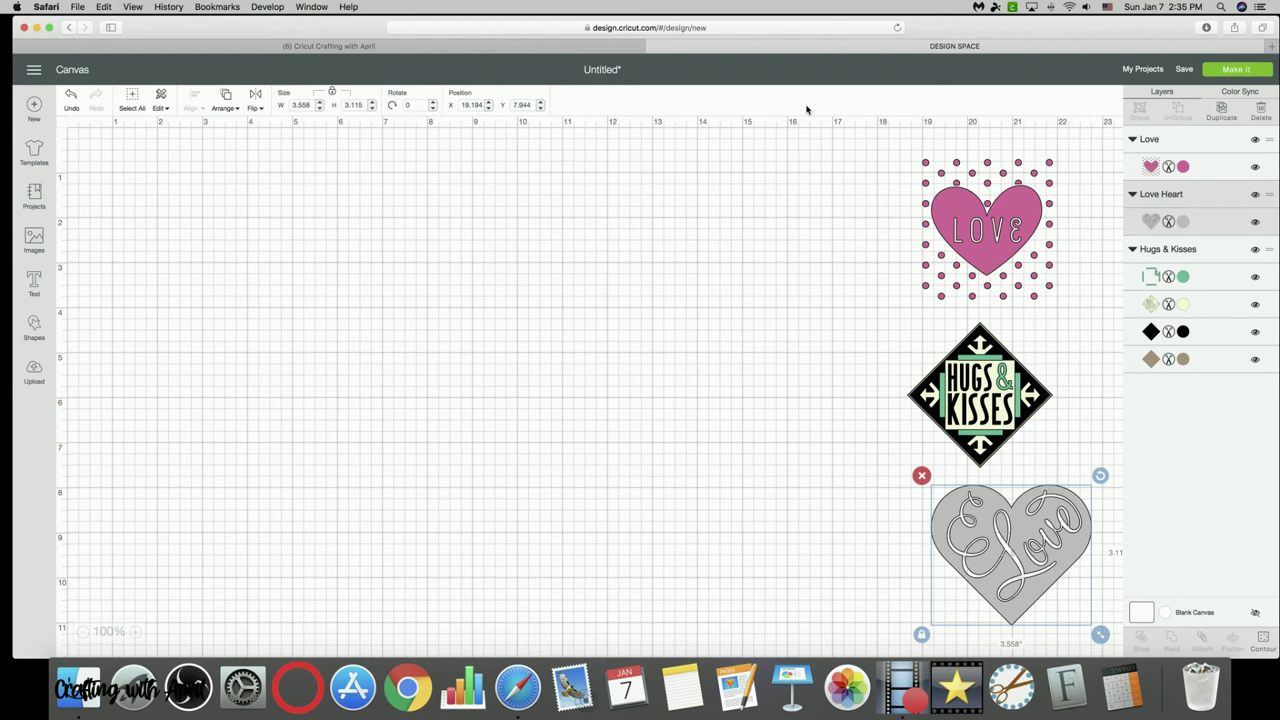
key("super+shift+4")
left_click_drag(850, 99, 1270, 661)
Publish a photo post with 'Screen Shot 2018-01-07 at 2.35.05 PM' in the Cricut Crafting with April group.
left_click(362, 48)
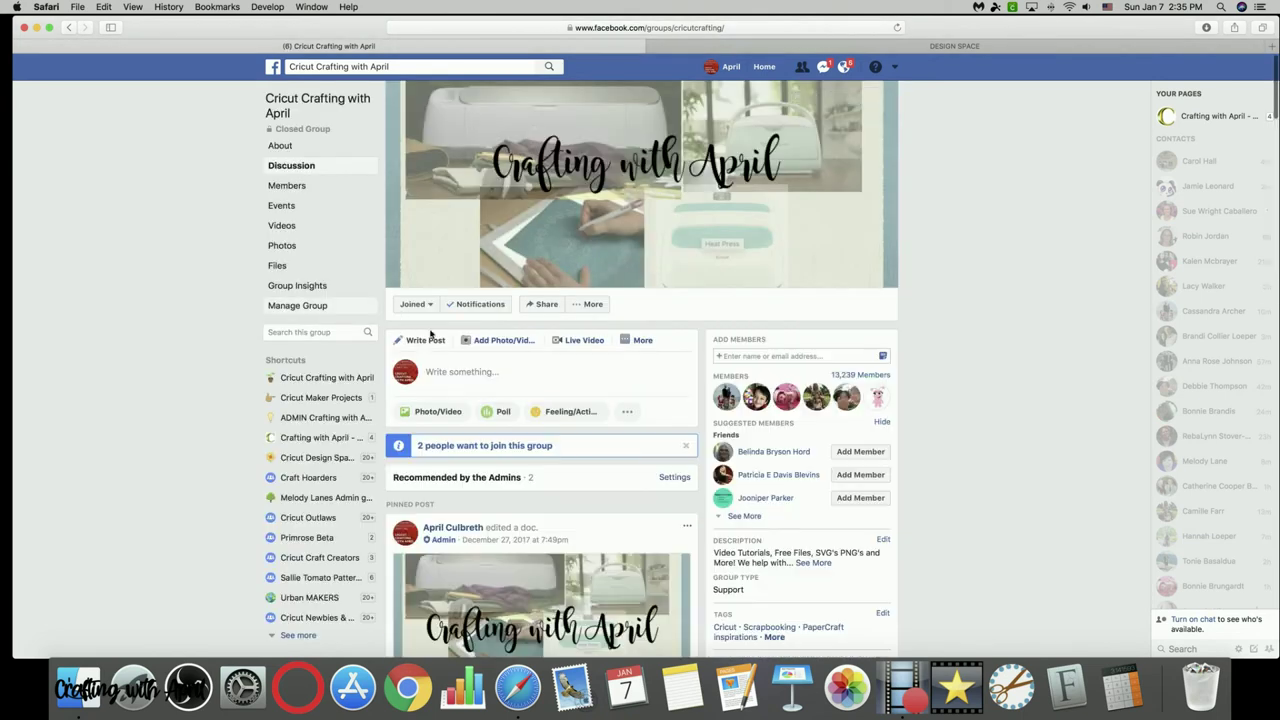
left_click(481, 341)
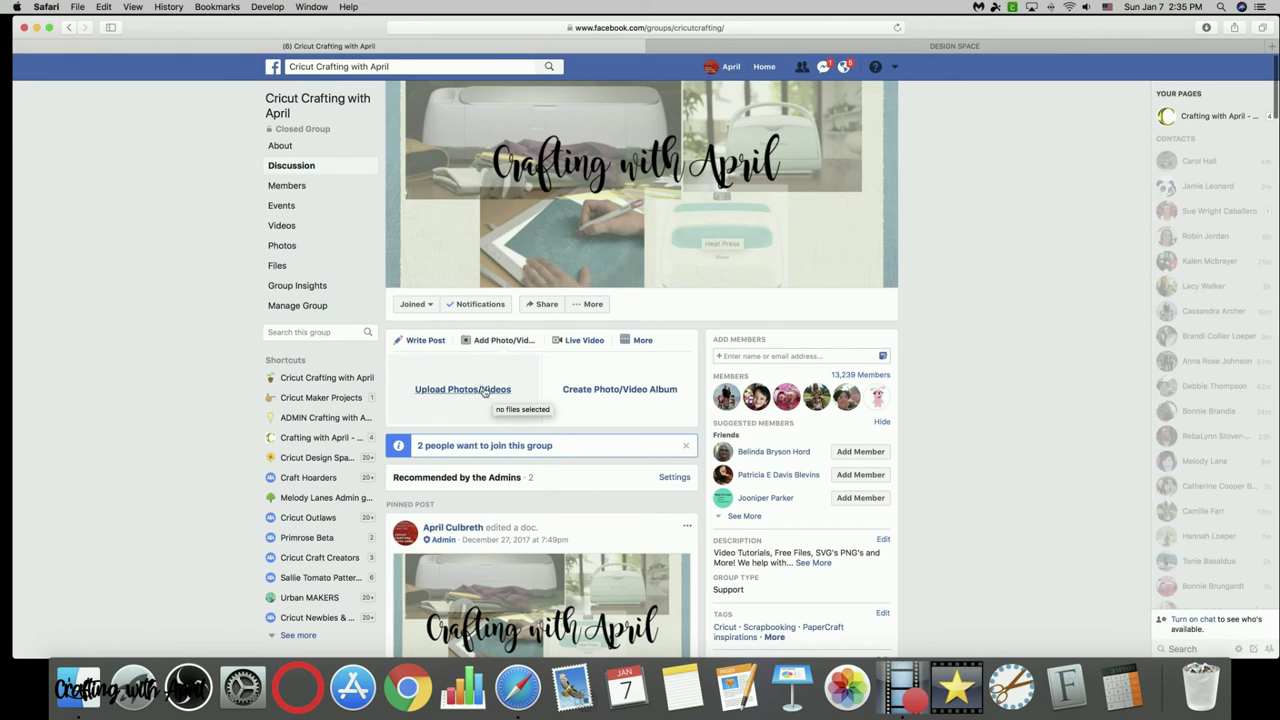
left_click(483, 390)
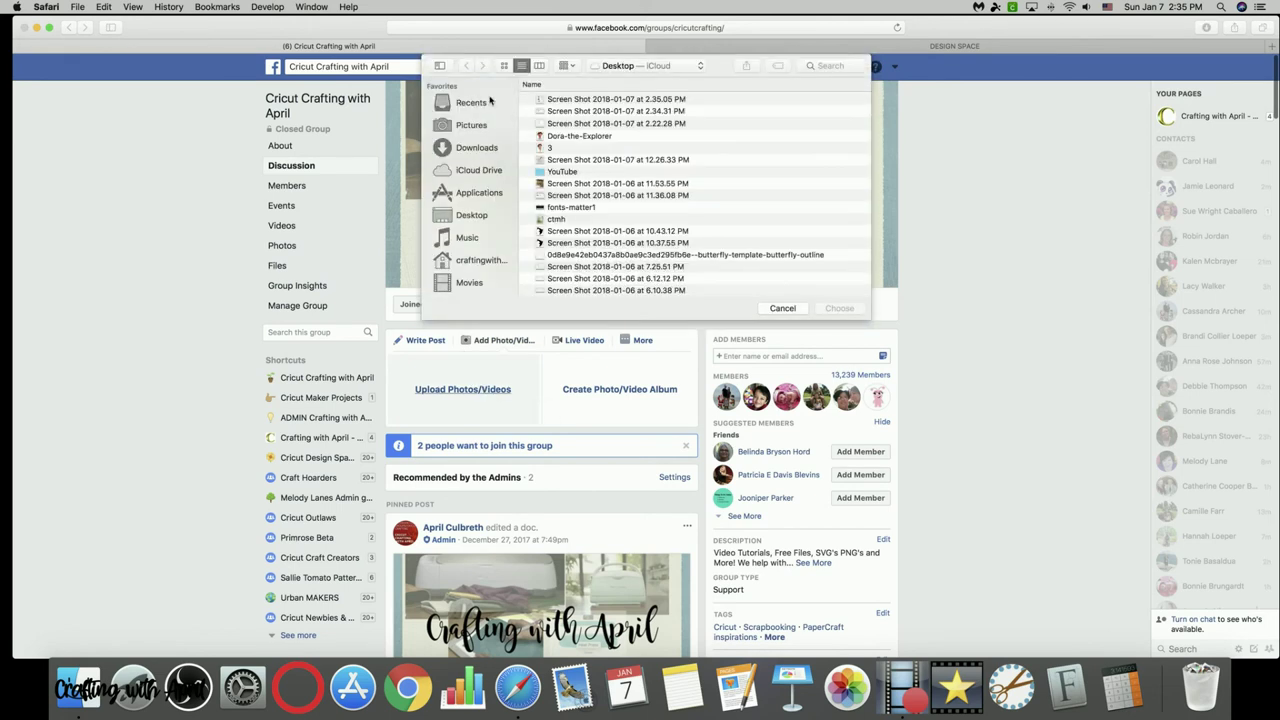
left_click(556, 99)
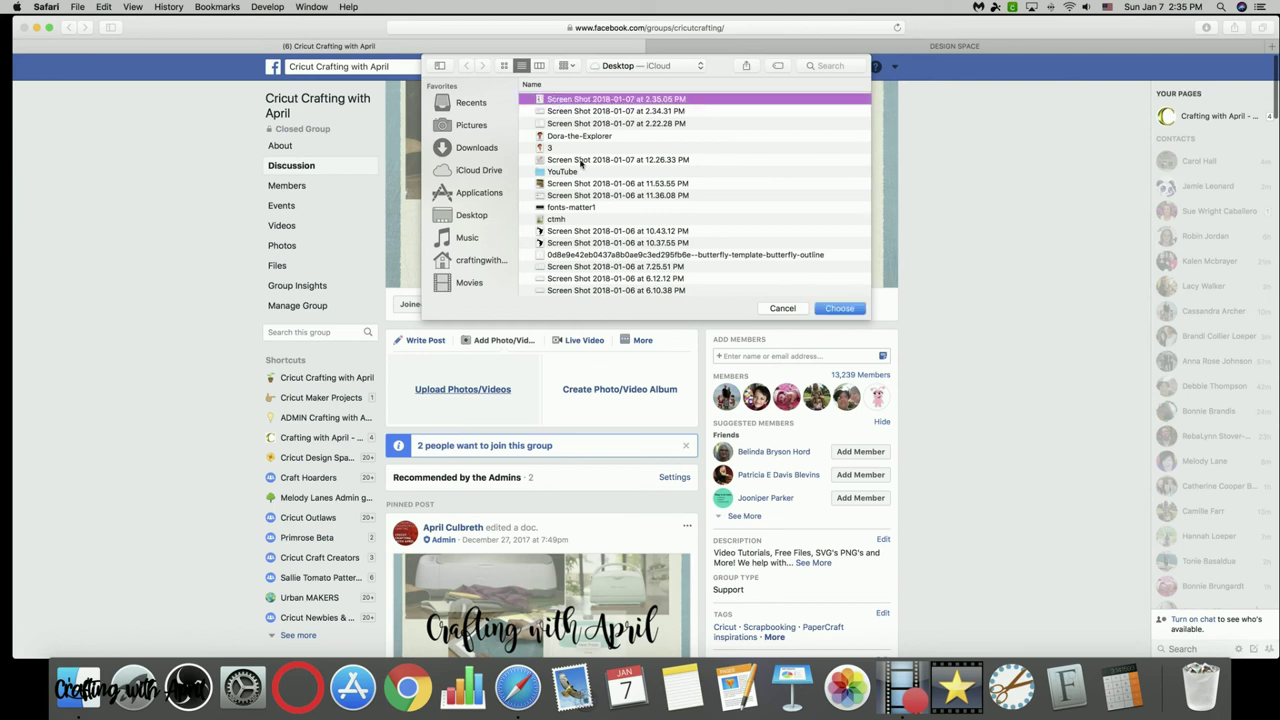
left_click(829, 309)
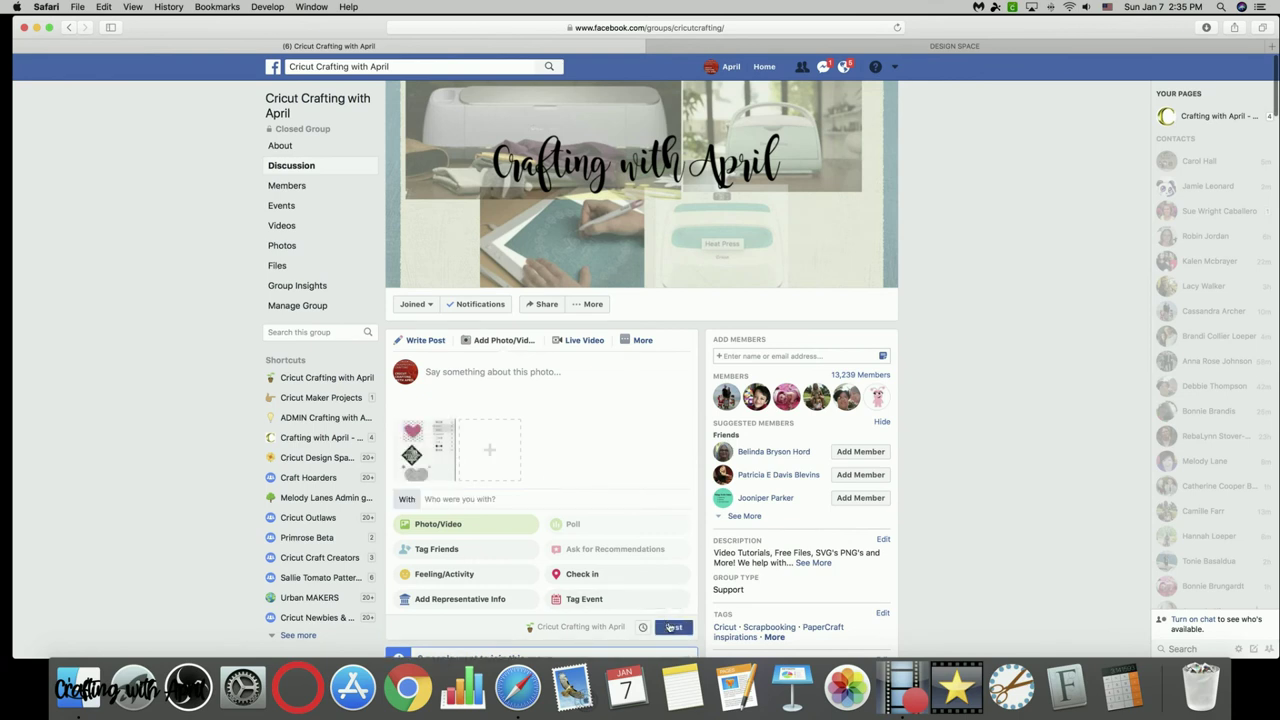
left_click(672, 628)
Delete the newly published screenshot post from the group's Discussion feed.
scroll(592, 567, "down", 5)
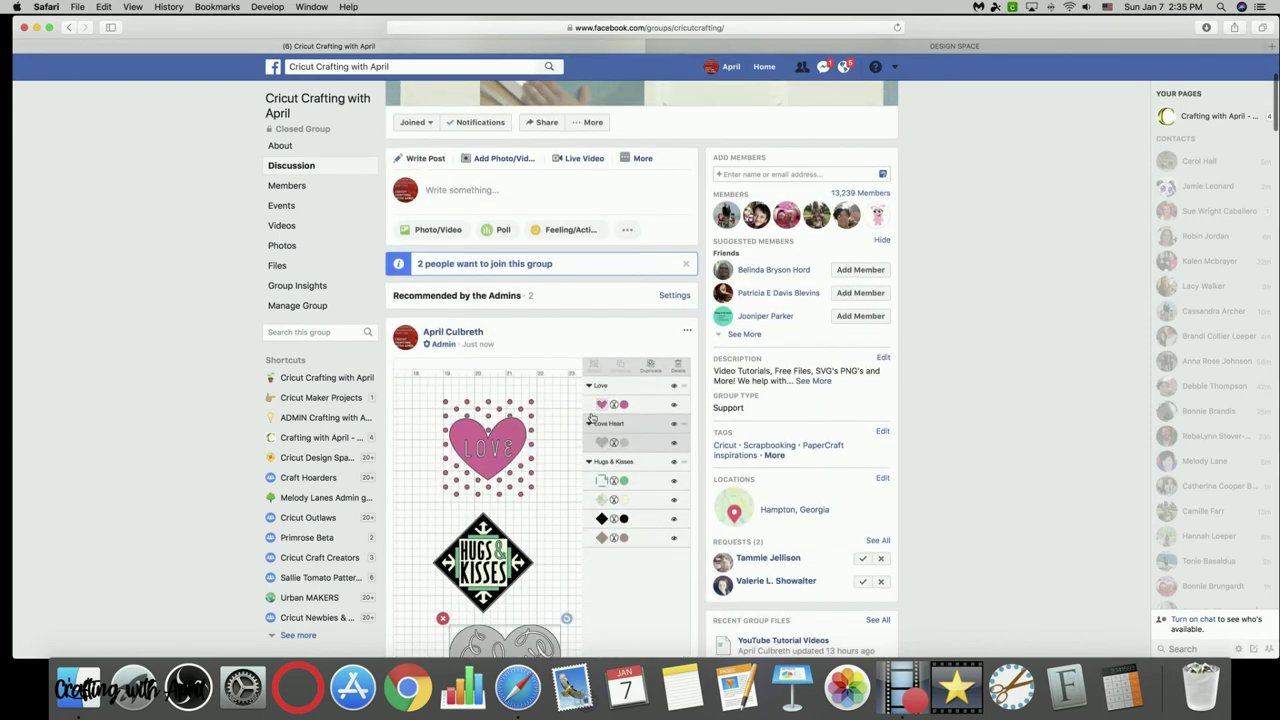
scroll(461, 402, "down", 2)
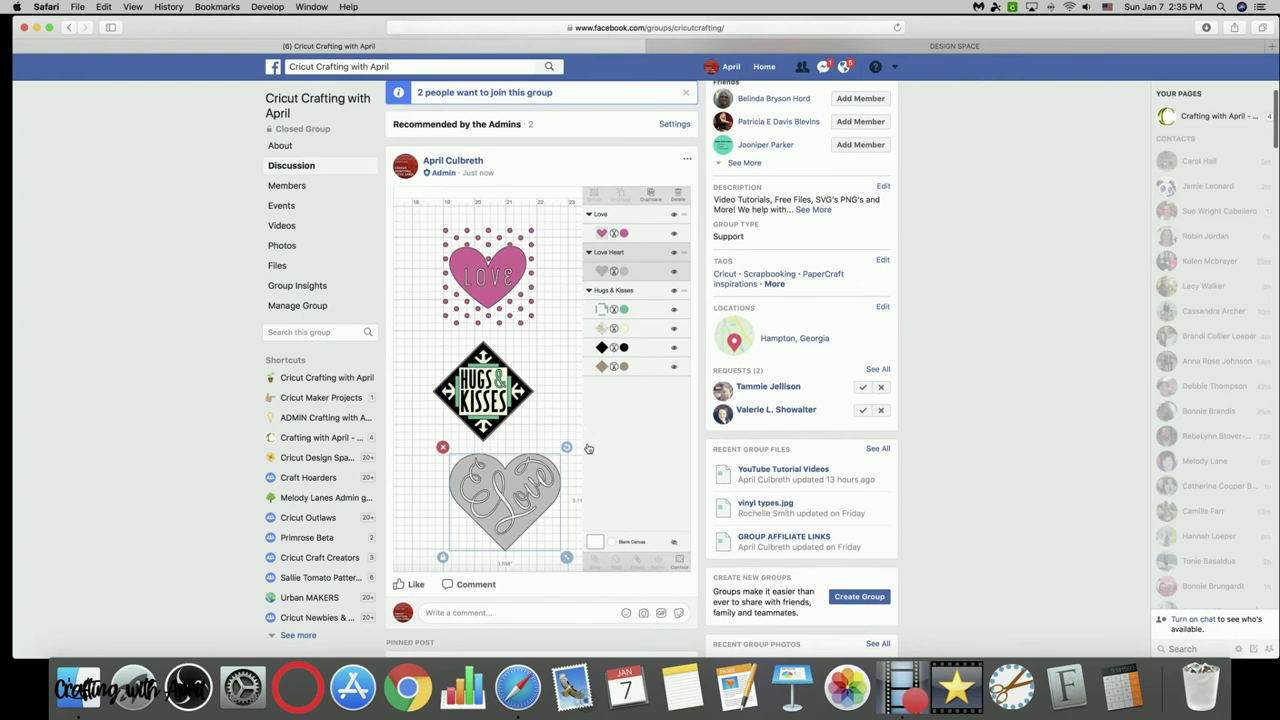
left_click(684, 158)
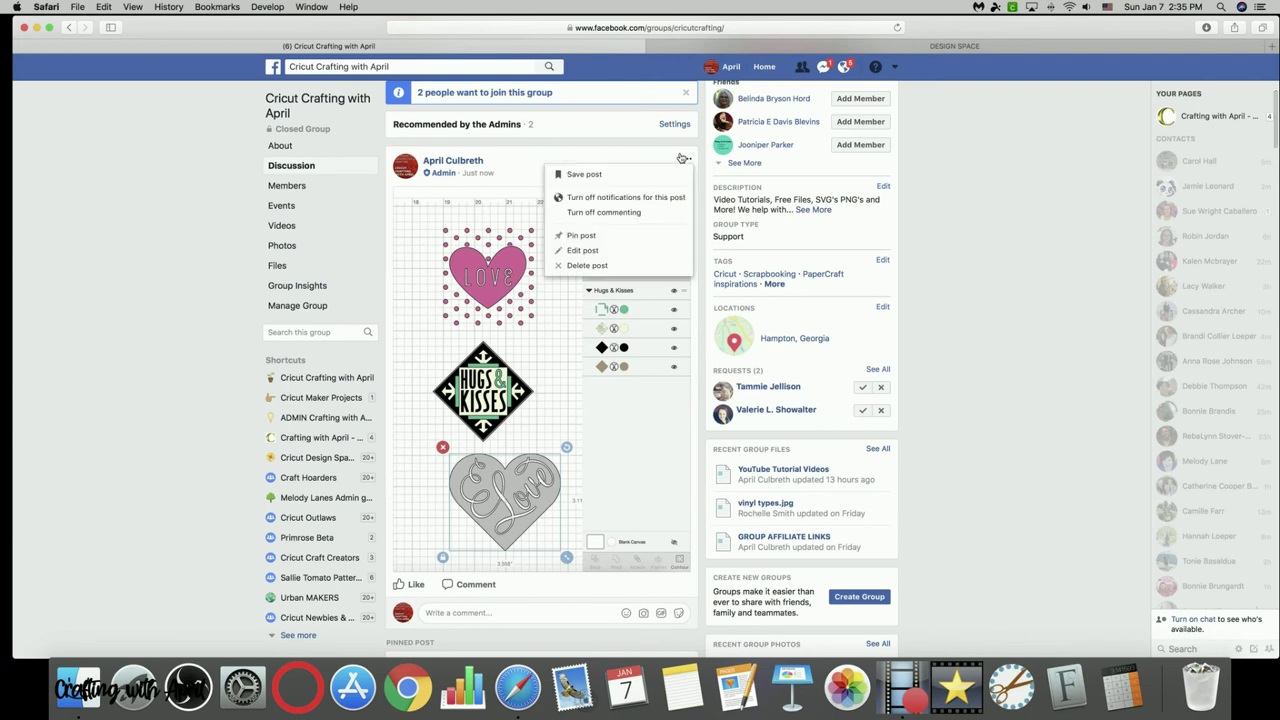
left_click(607, 263)
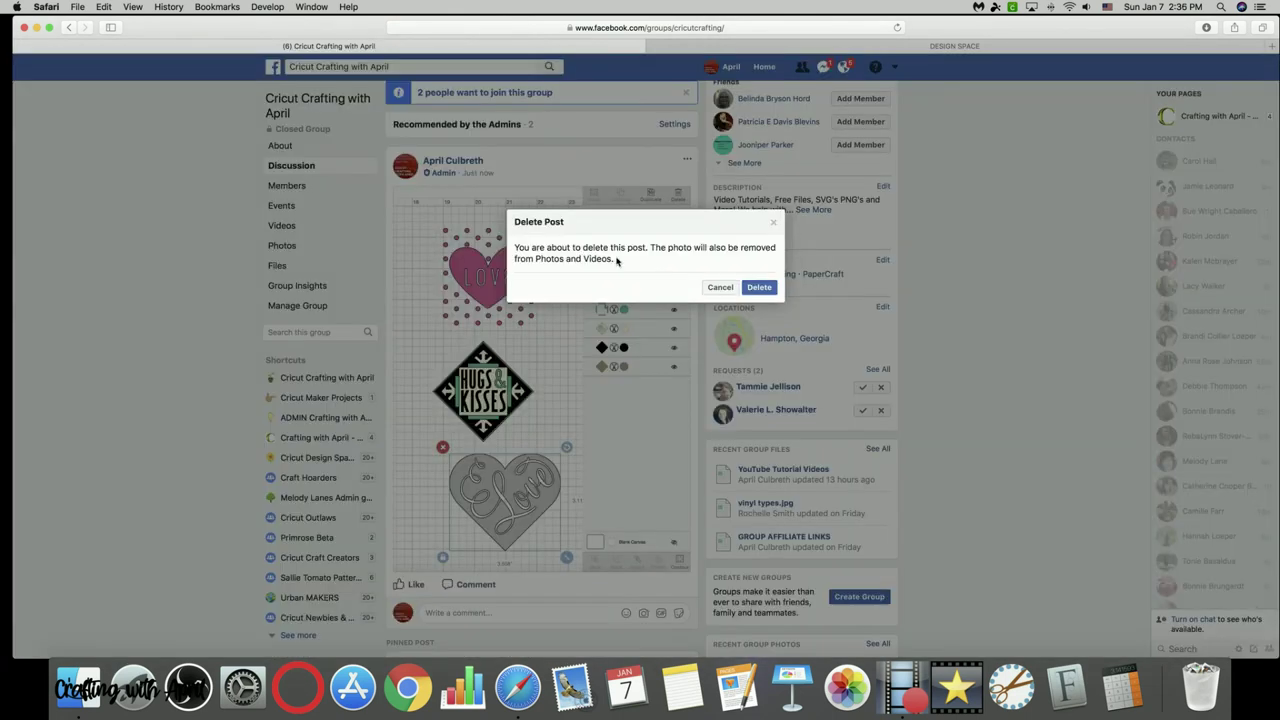
left_click(760, 288)
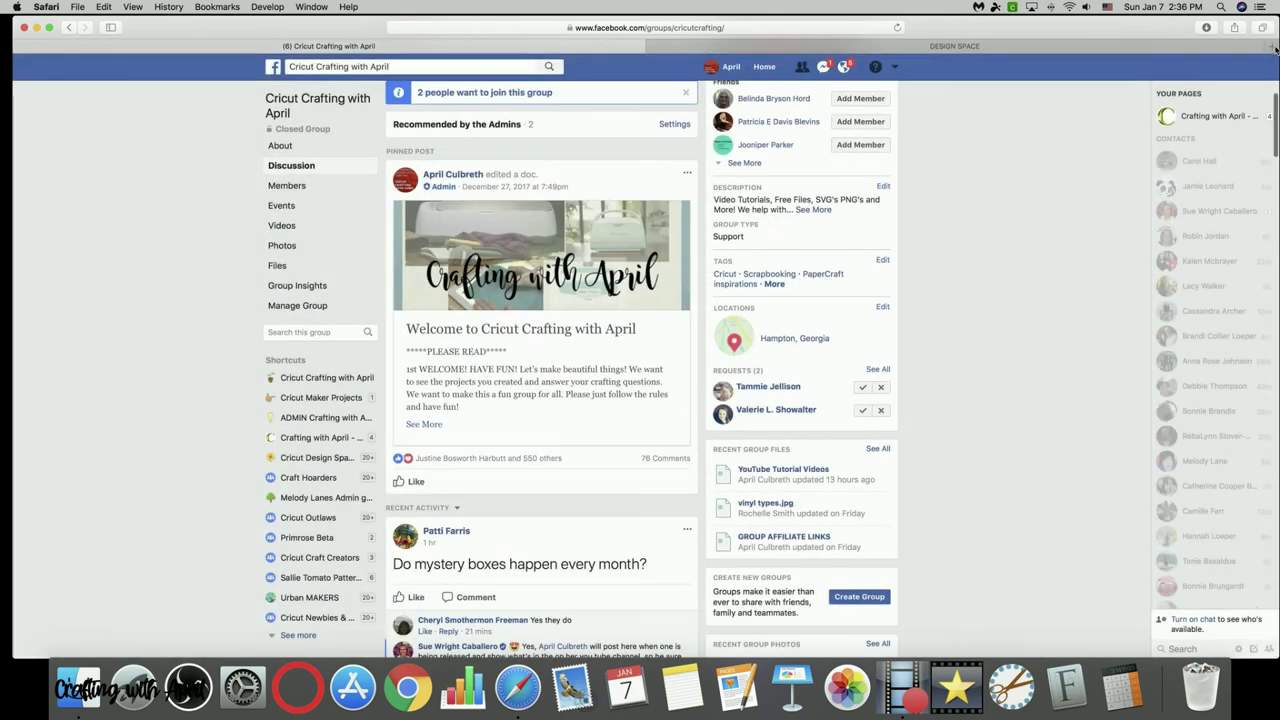
left_click(1272, 46)
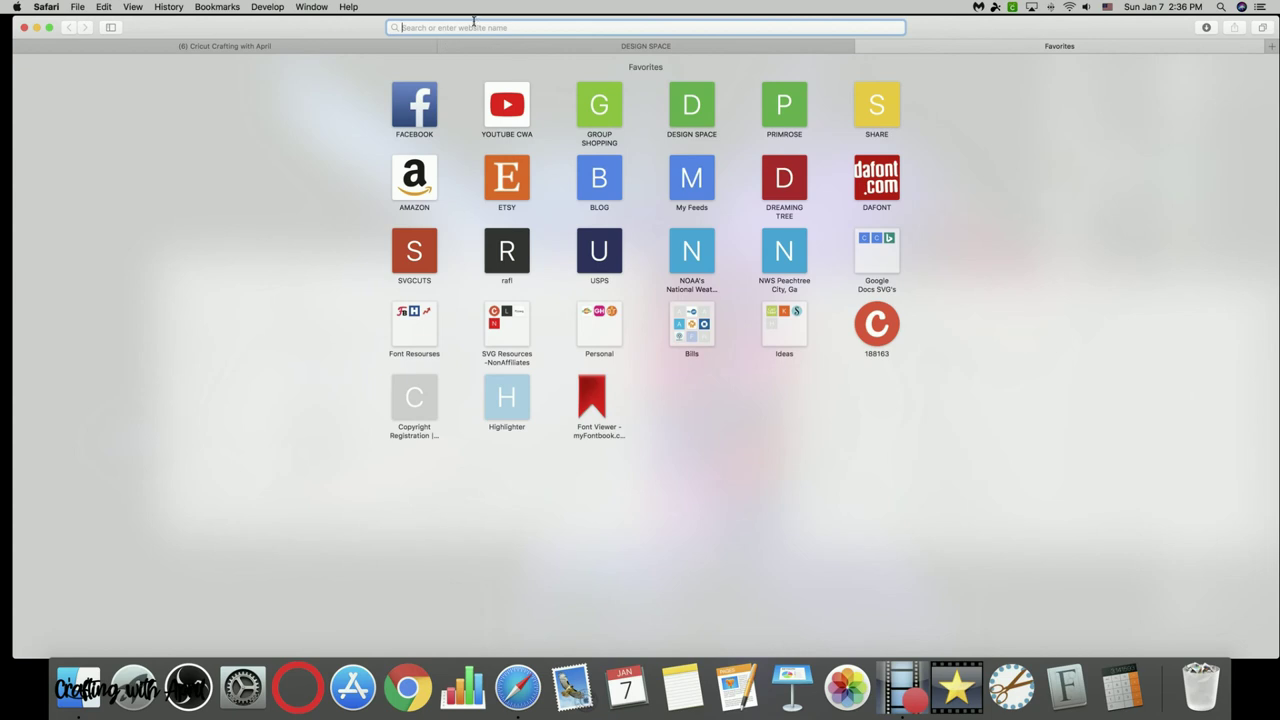
Search for 'snipping tool windows' and reach Microsoft's Snipping Tool help page.
type("snippin")
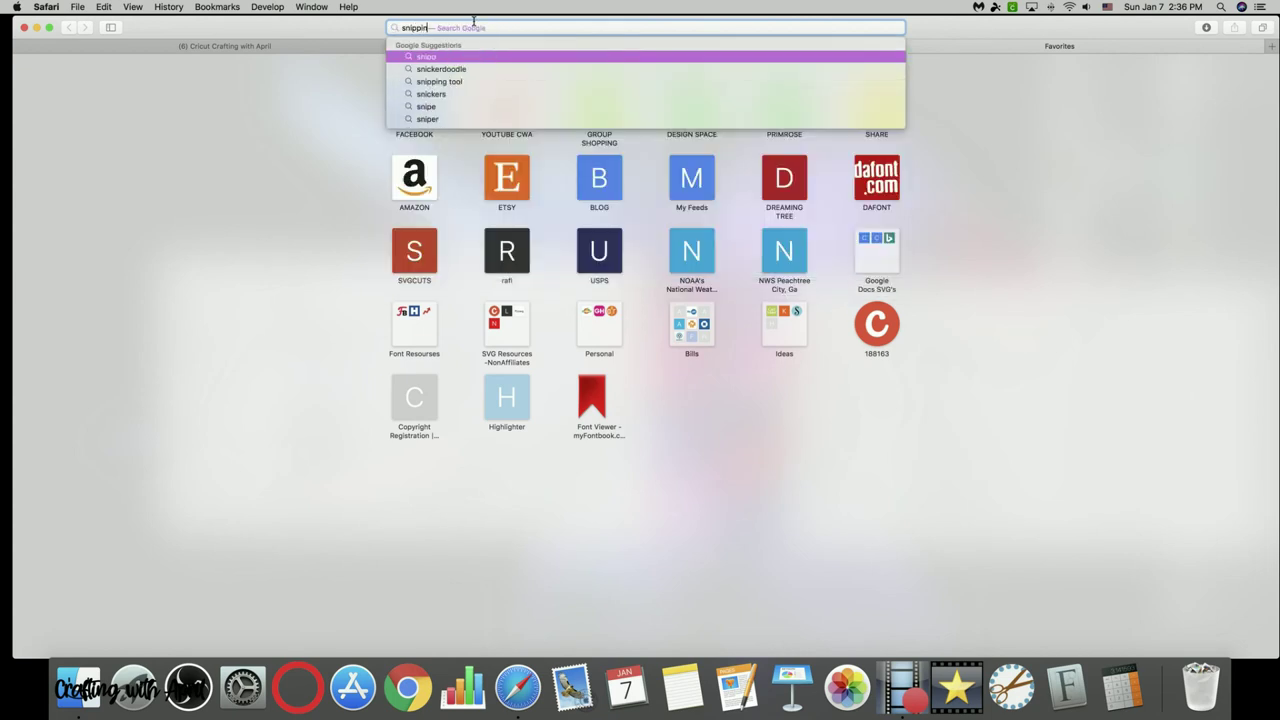
type("g tool win")
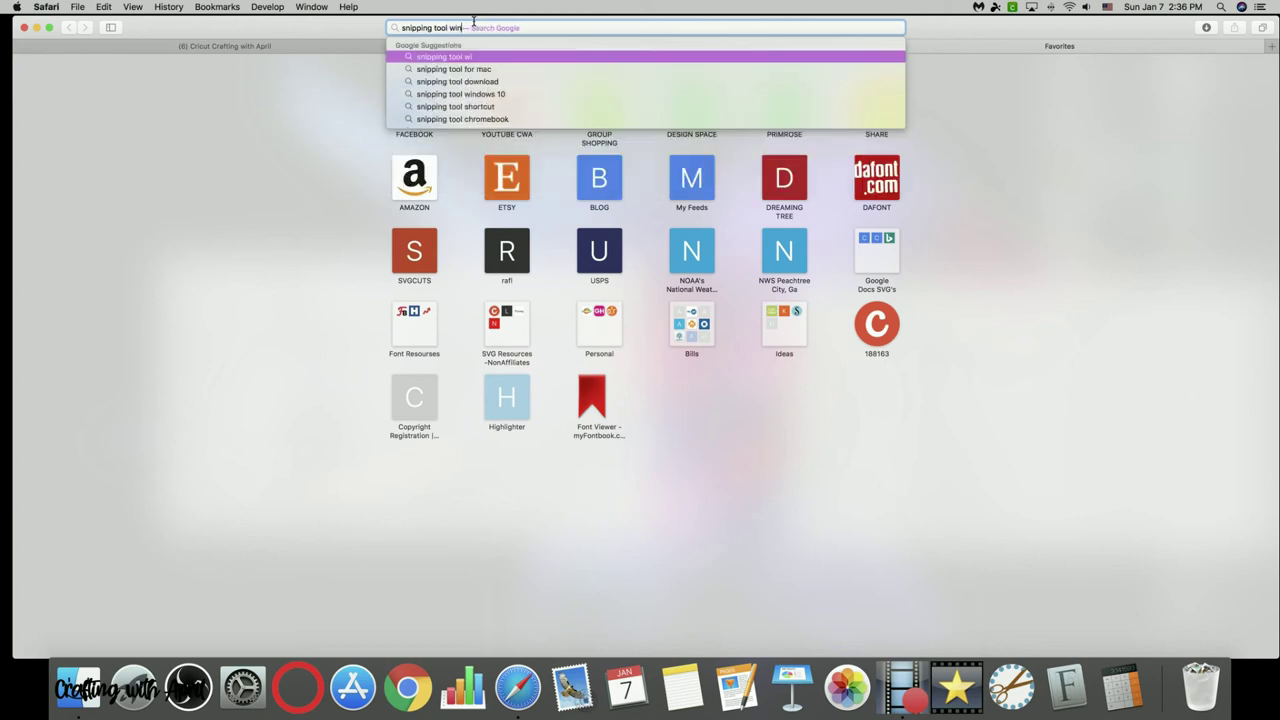
type("dows")
key("Return")
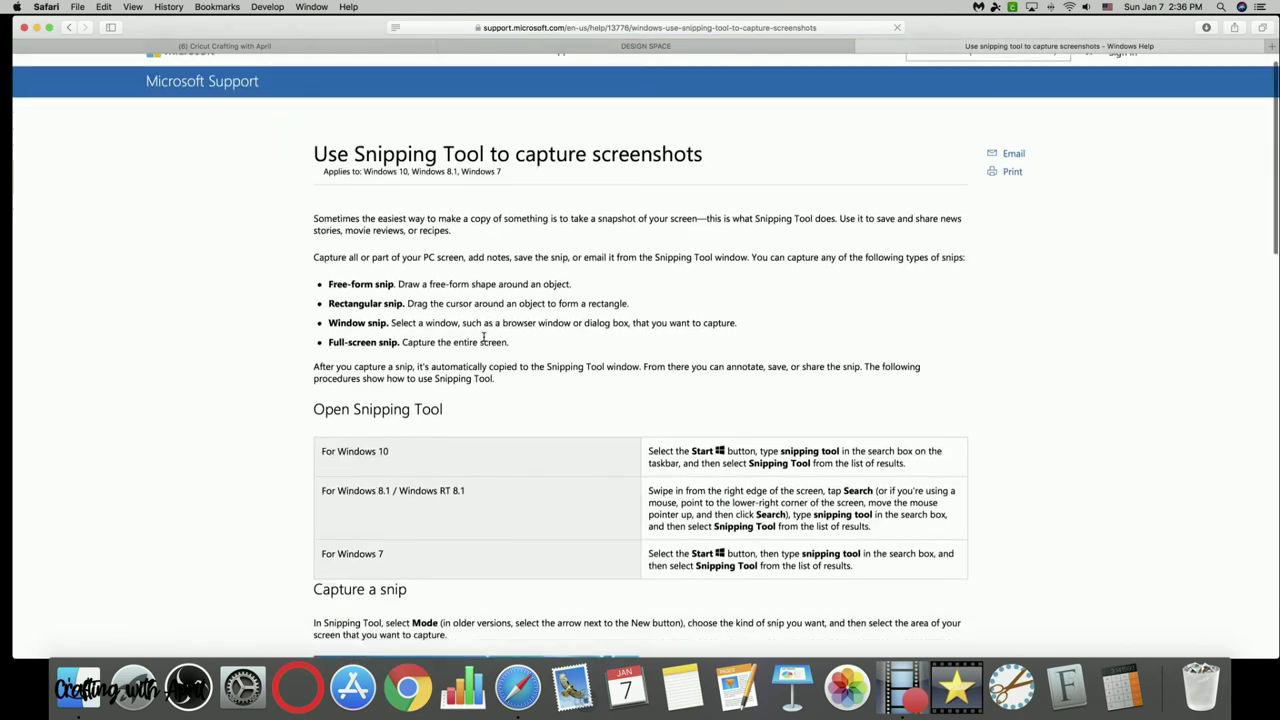
Read the Snipping Tool guide down to its keyboard shortcuts, then return to the Facebook group.
scroll(483, 325, "down", 8)
scroll(483, 337, "down", 1)
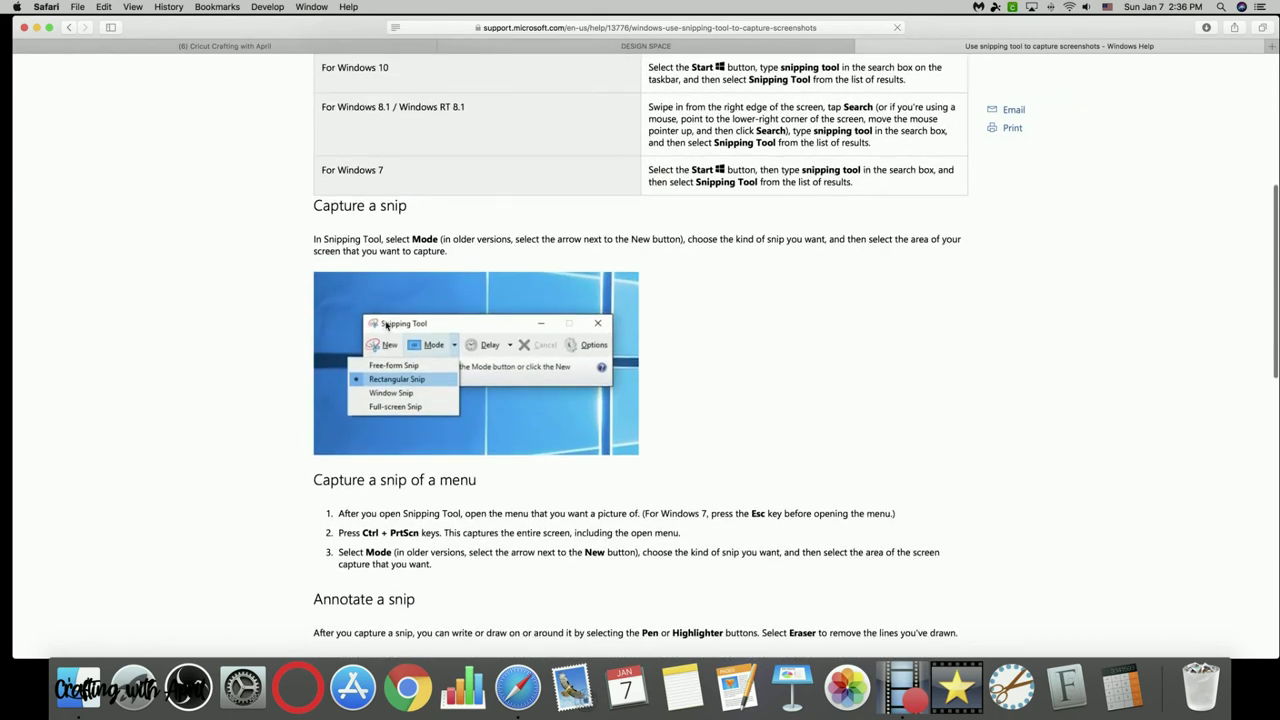
scroll(380, 318, "up", 8)
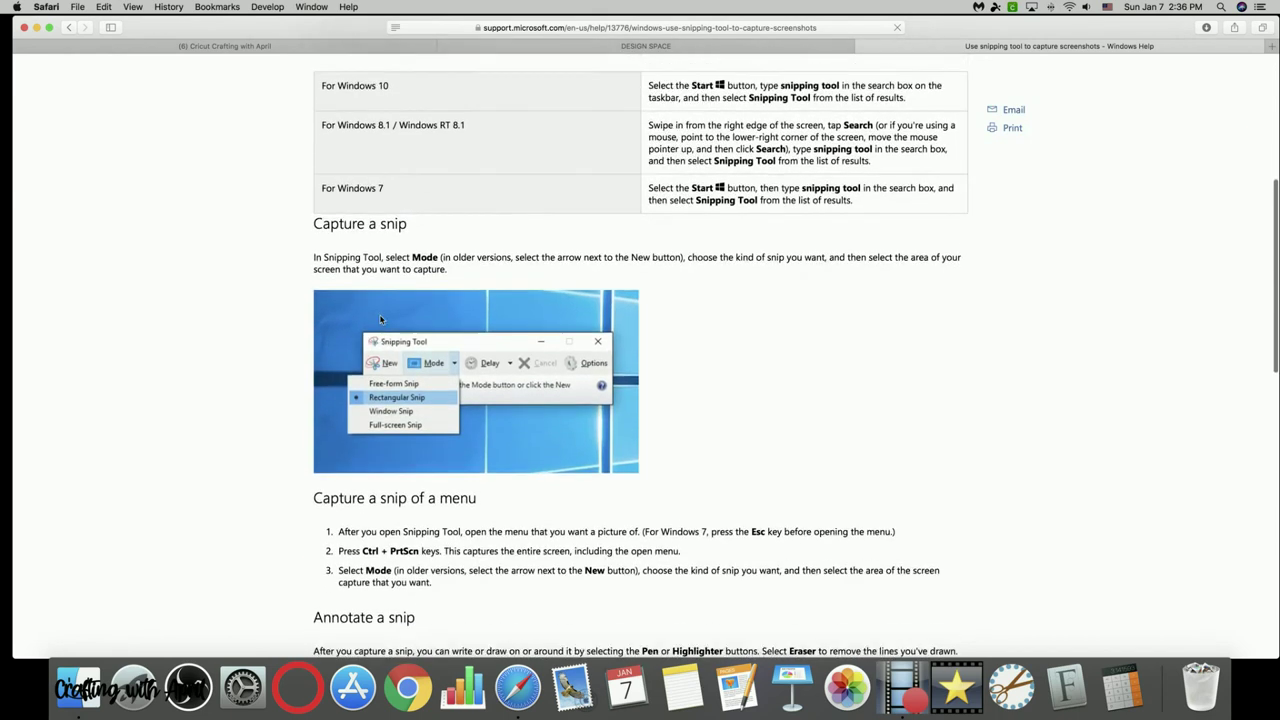
scroll(380, 318, "up", 2)
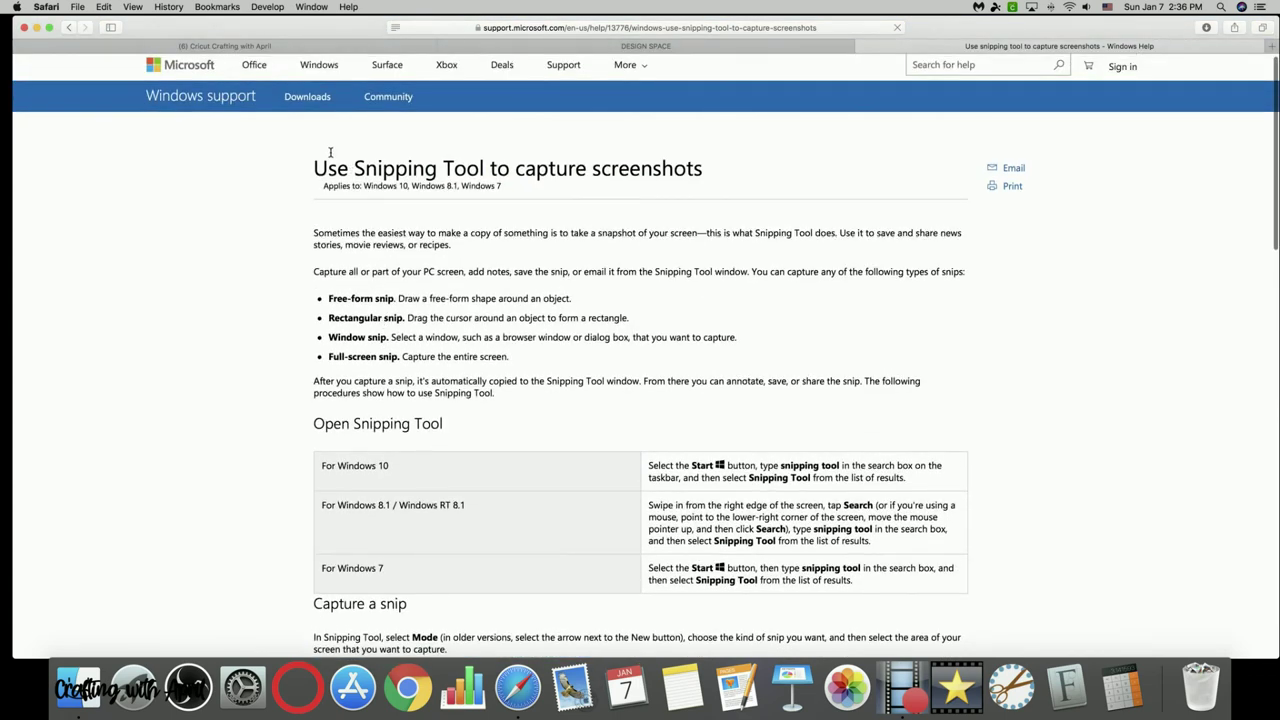
scroll(449, 254, "down", 2)
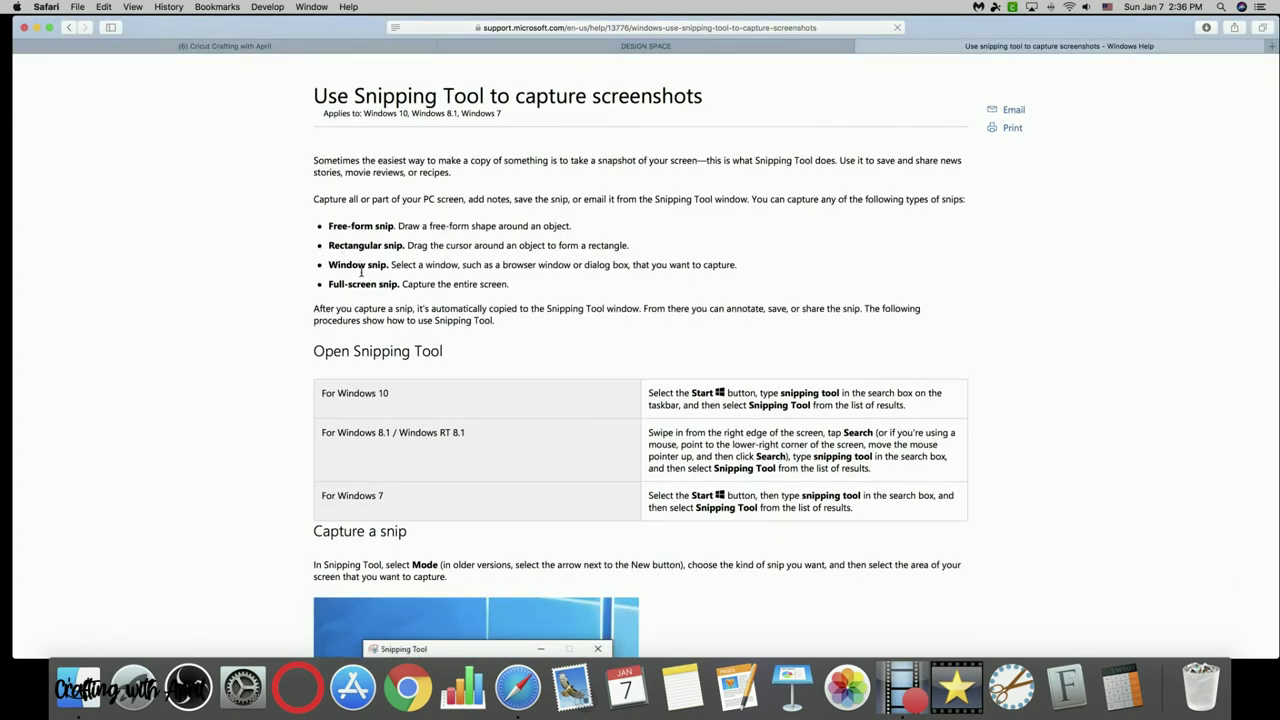
scroll(361, 272, "down", 5)
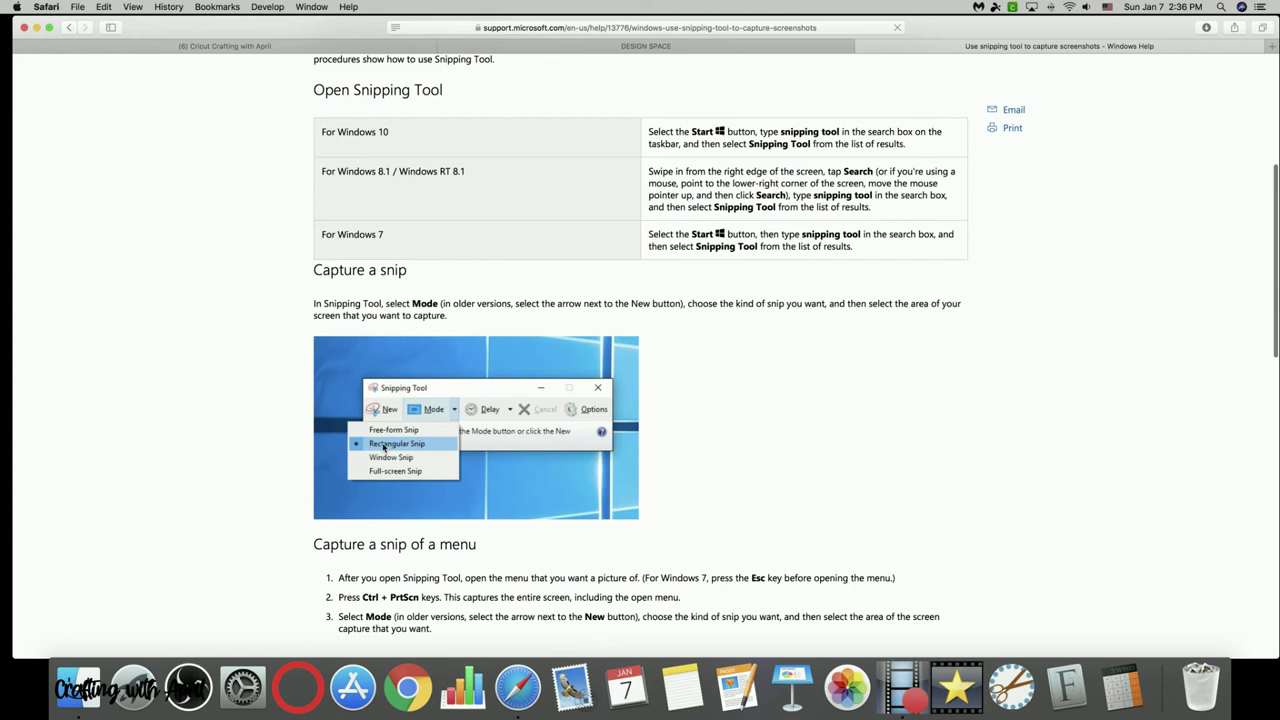
scroll(383, 447, "down", 5)
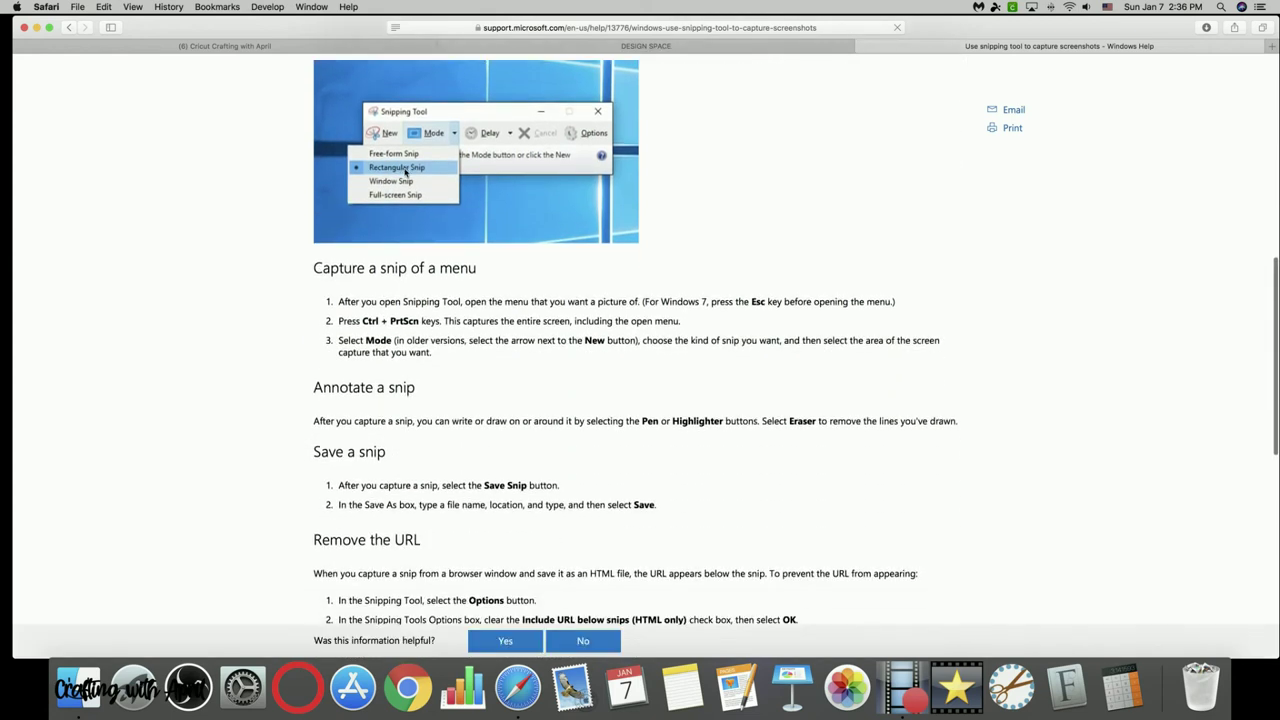
scroll(405, 172, "down", 5)
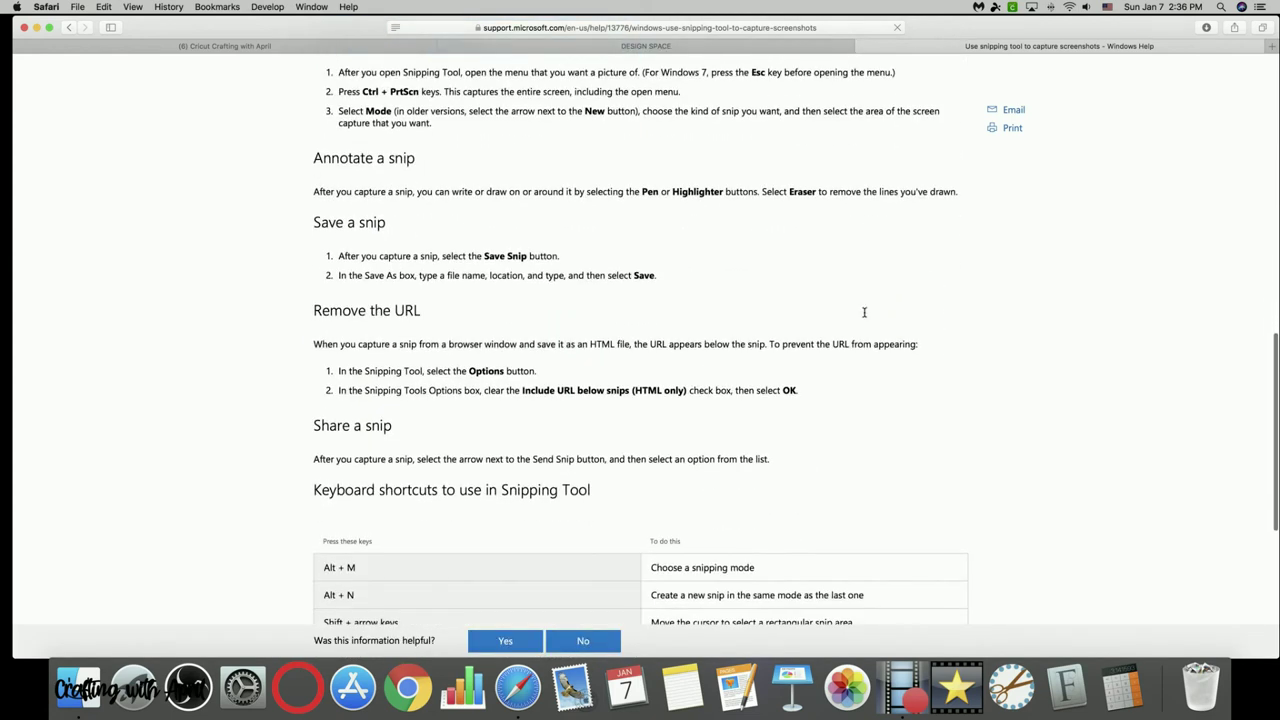
scroll(864, 232, "down", 5)
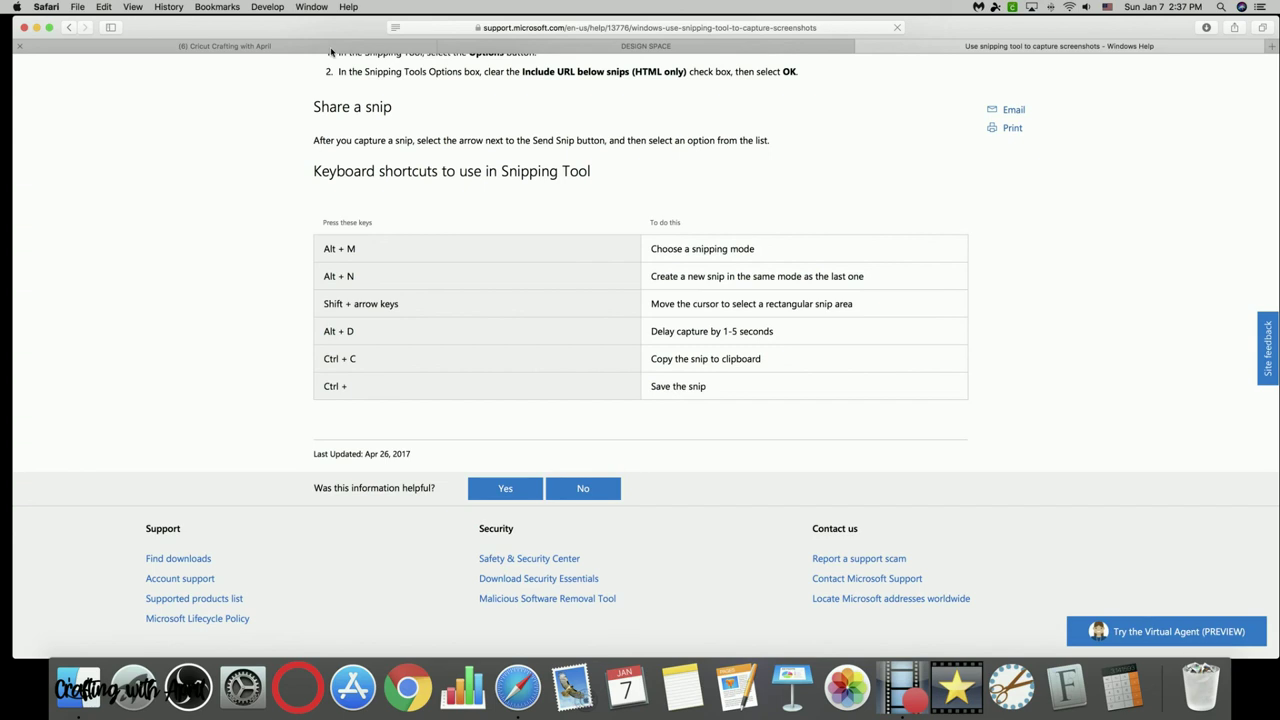
left_click(331, 46)
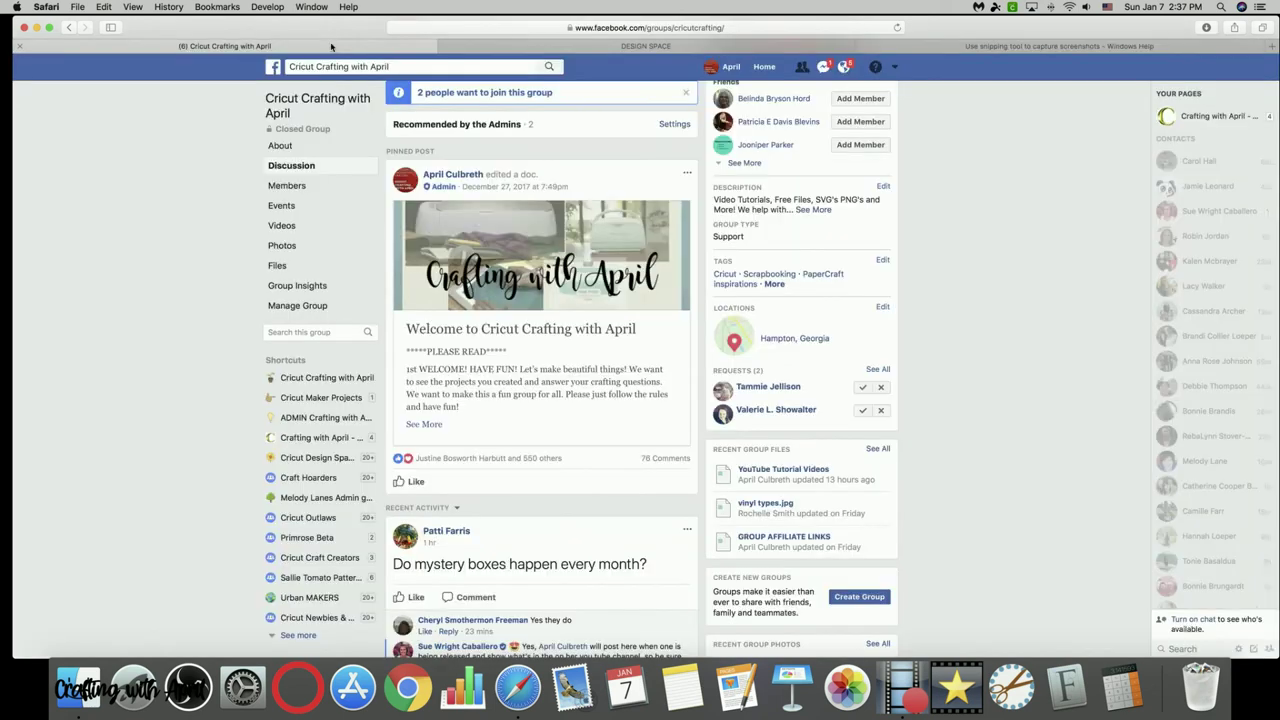
Switch back to the DESIGN SPACE tab showing the three stacked Valentine images.
left_click(517, 43)
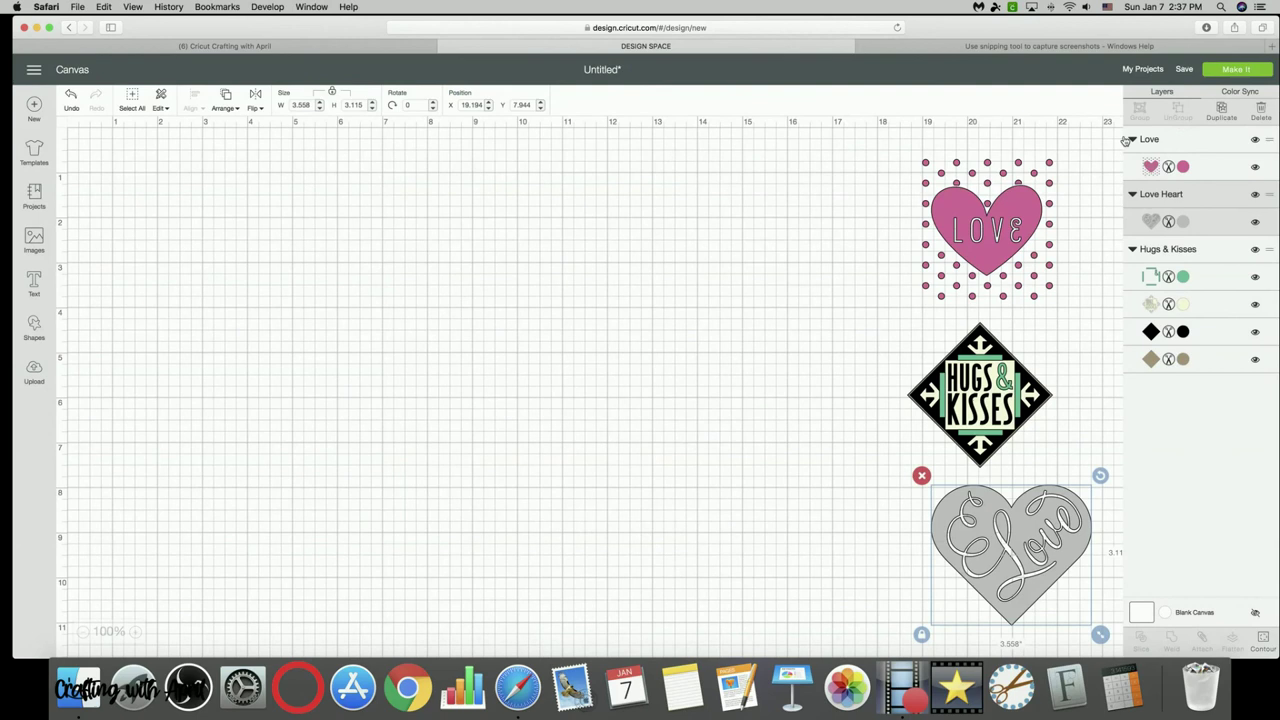